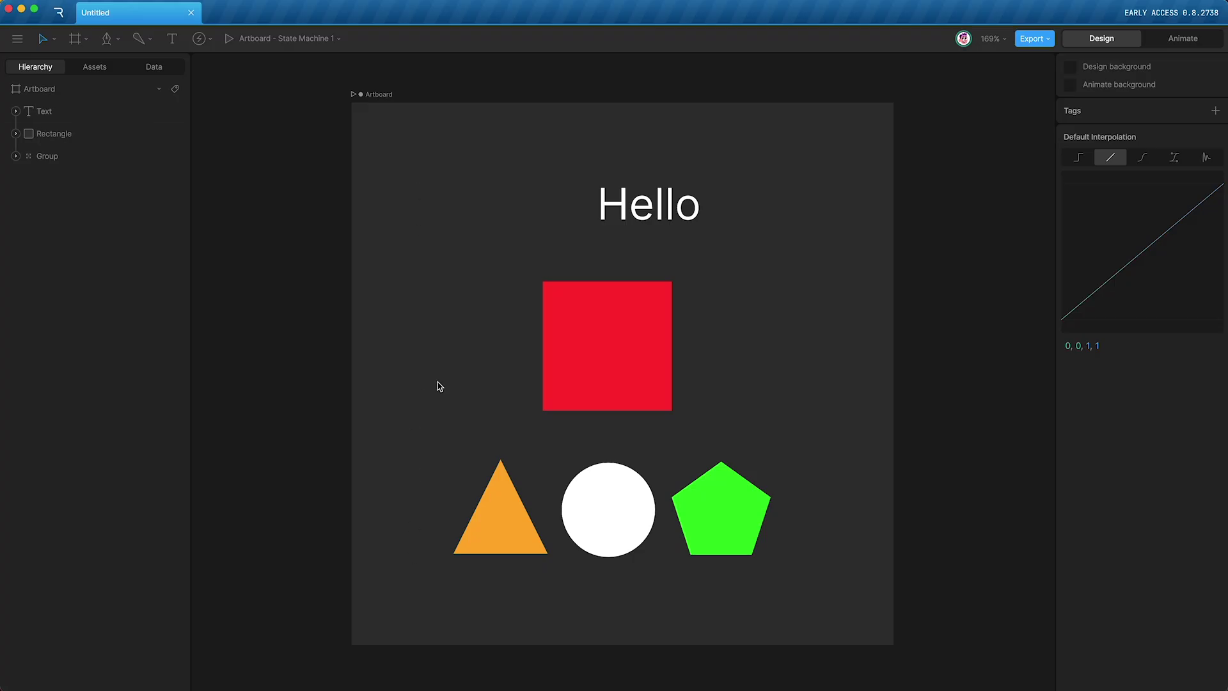
Step: Select the Hello text, Rectangle and Group and wrap them in a Column layout with Shift+L
{"action": "left_click", "coordinate": [94, 113]}
{"action": "left_click_drag", "start_coordinate": [94, 112], "coordinate": [99, 154]}
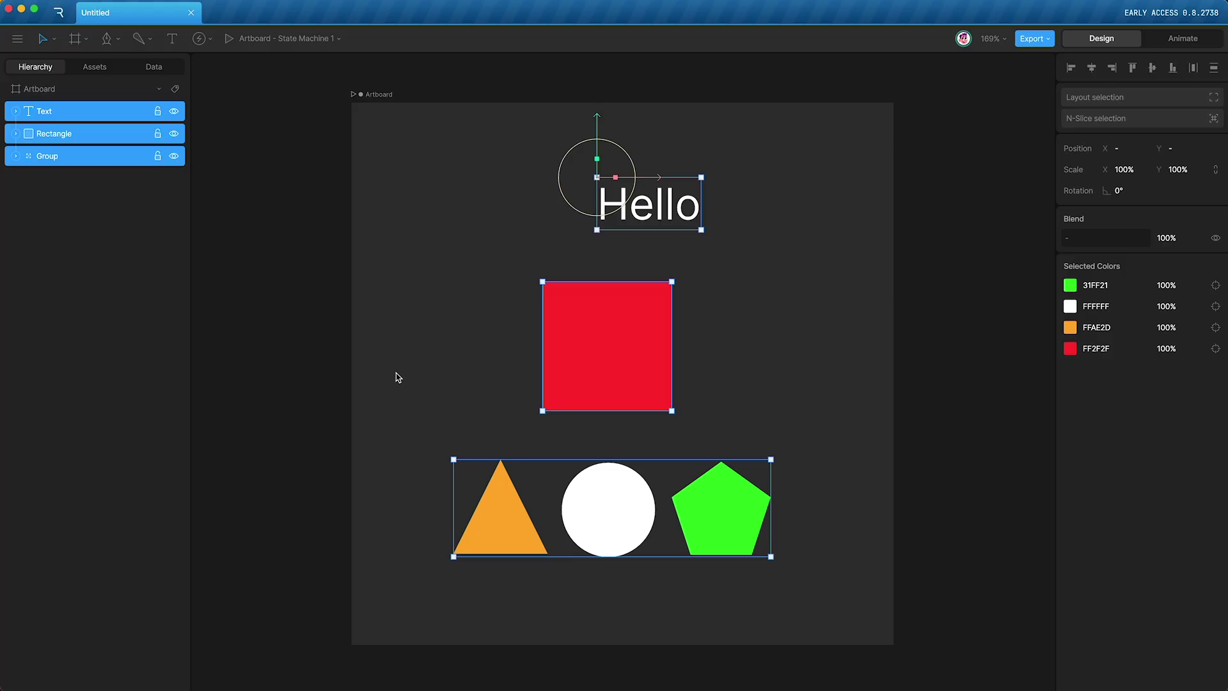
{"action": "key", "text": "shift+l"}
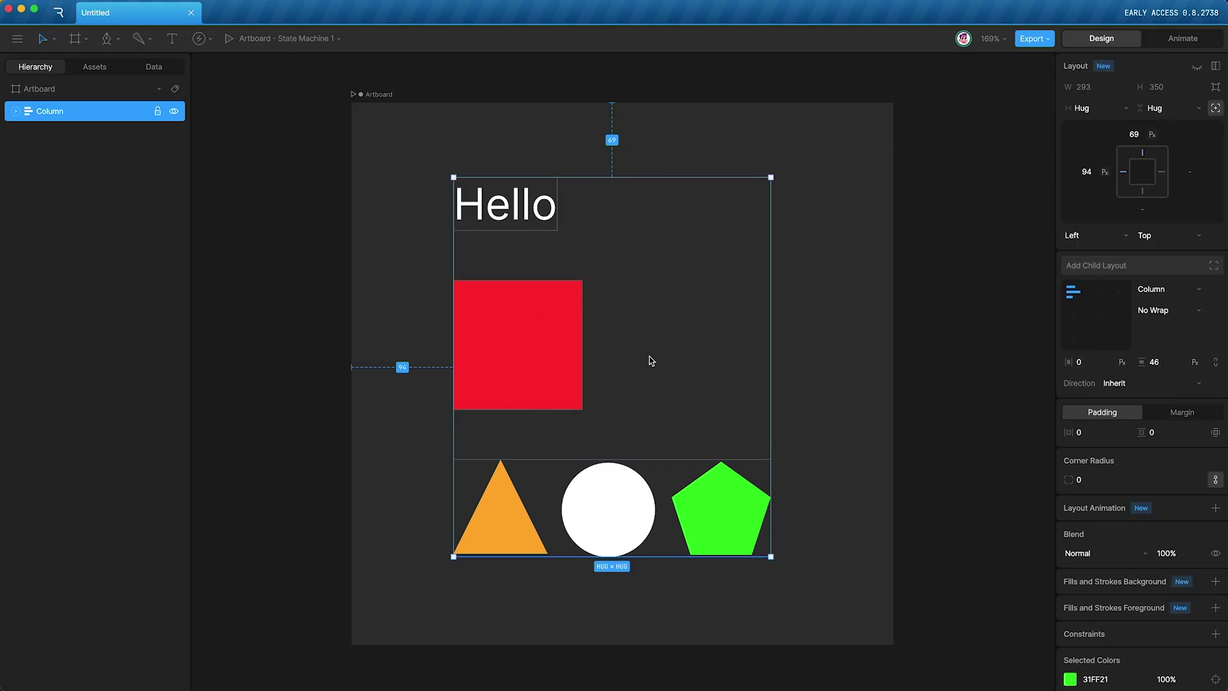
Step: Expand the Column, Text Layout, Shape Layout and Layout rows in the Hierarchy
{"action": "left_click", "coordinate": [15, 111]}
{"action": "left_click", "coordinate": [28, 133]}
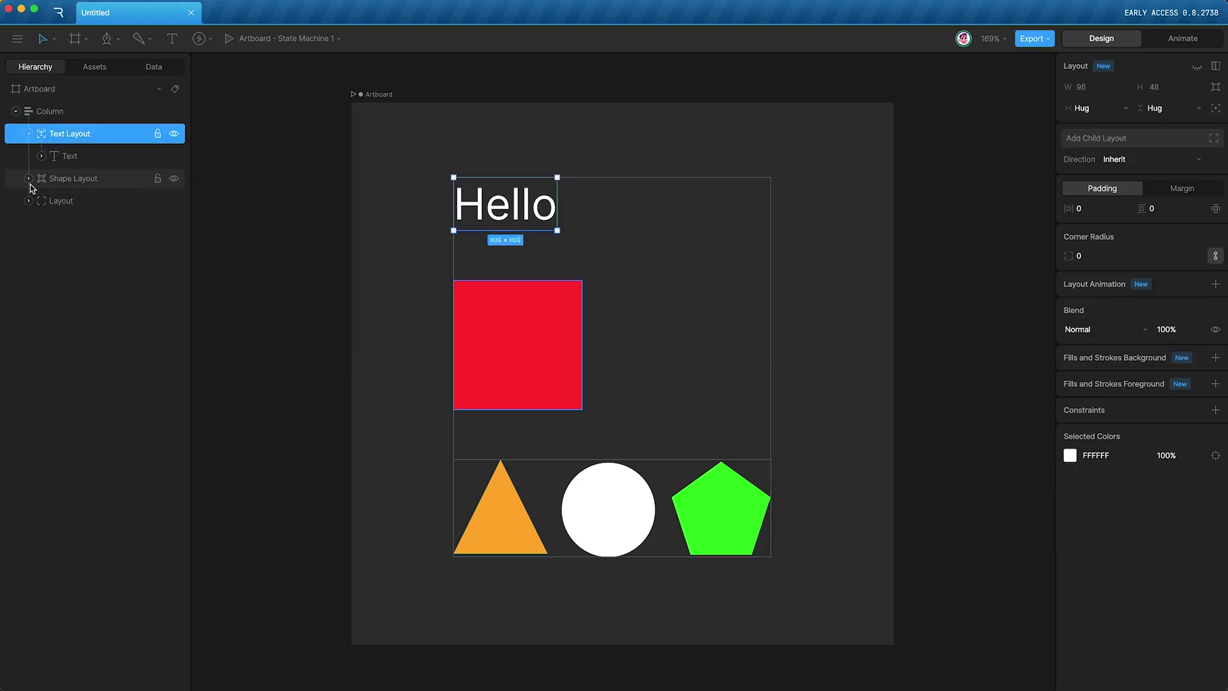
{"action": "left_click", "coordinate": [28, 178]}
{"action": "left_click", "coordinate": [29, 223]}
Step: Inspect the shape group, red Rectangle, Hello text and each layout wrapper in turn
{"action": "left_click", "coordinate": [270, 340]}
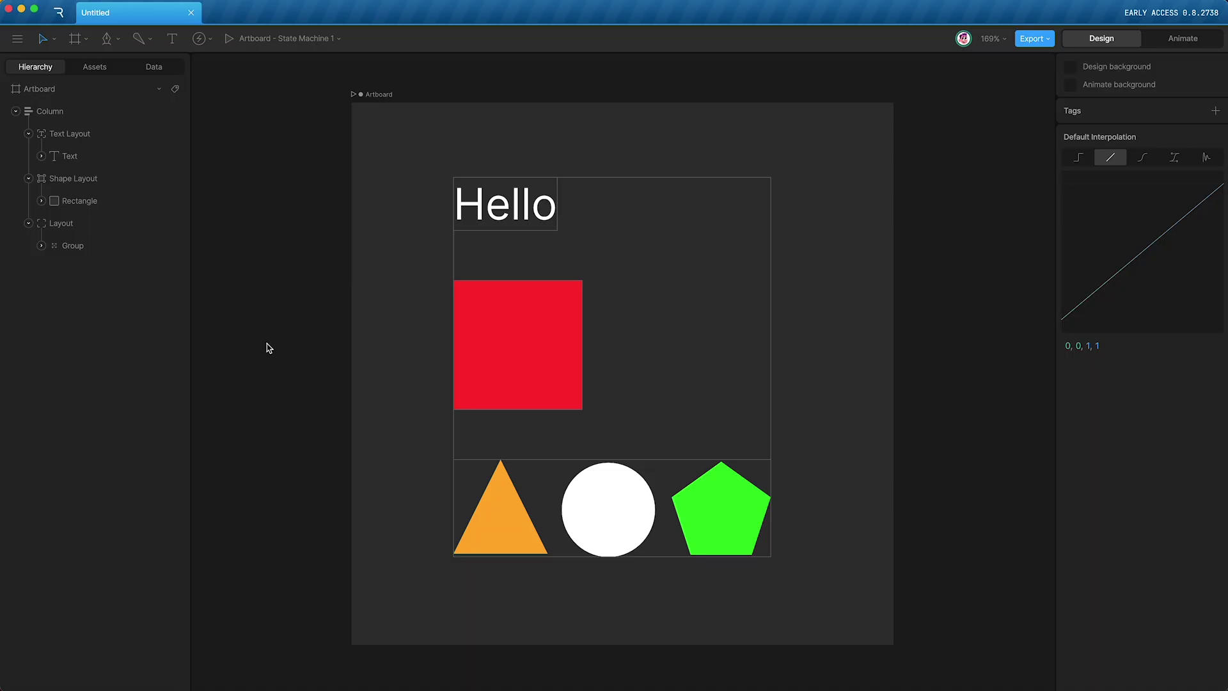
{"action": "left_click", "coordinate": [73, 249]}
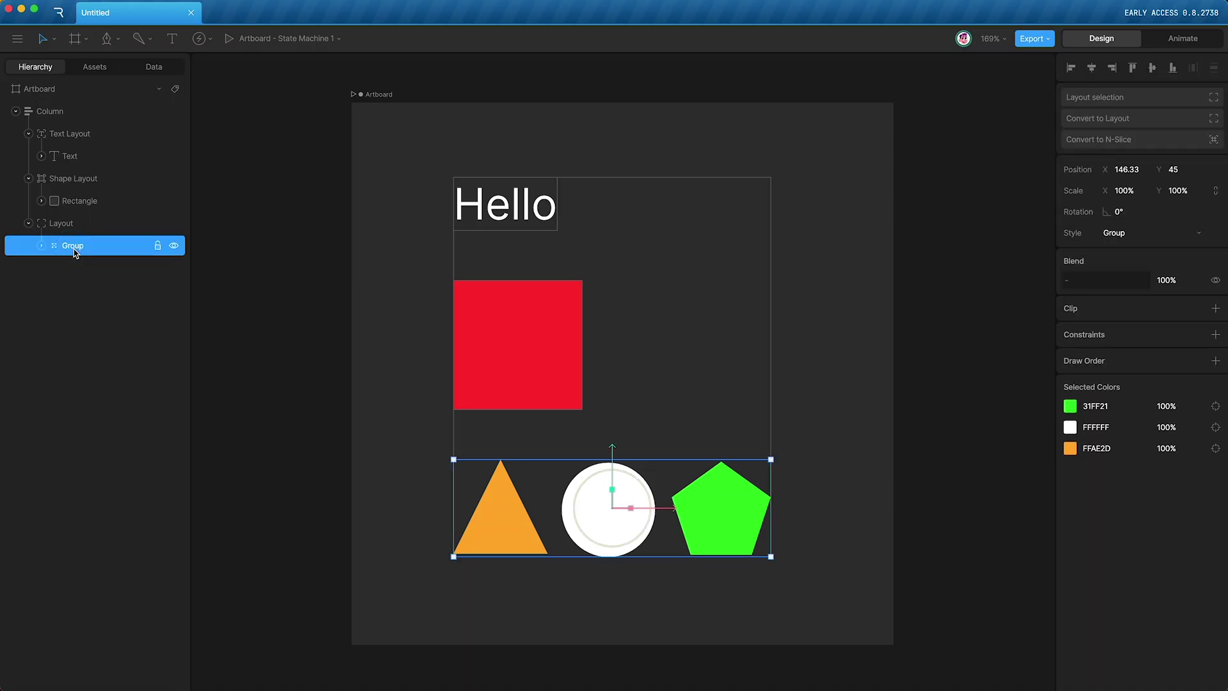
{"action": "left_click", "coordinate": [80, 201]}
{"action": "left_click", "coordinate": [75, 156]}
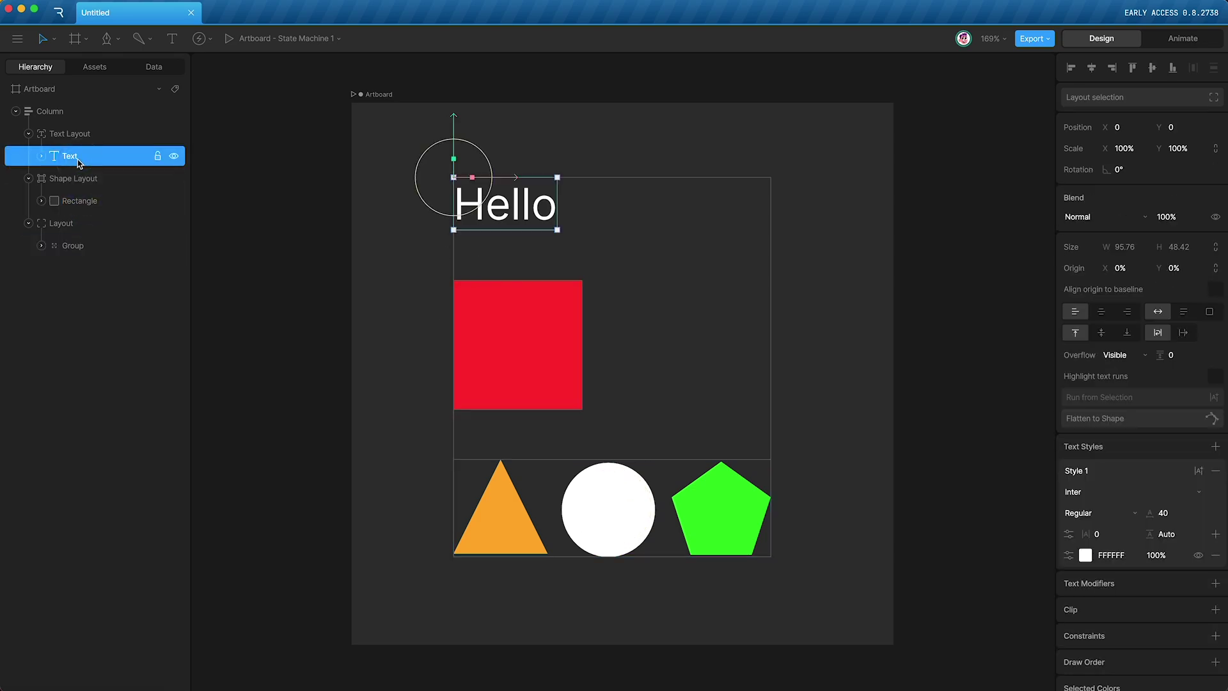
{"action": "left_click", "coordinate": [76, 135]}
{"action": "left_click", "coordinate": [75, 178]}
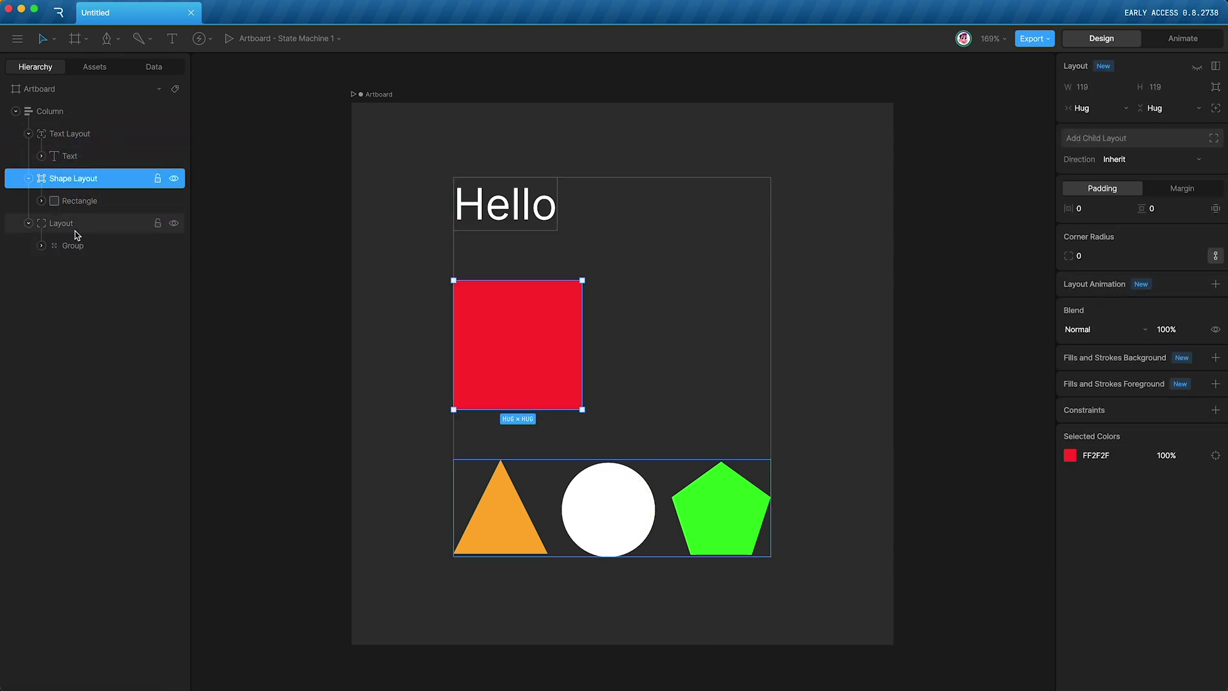
{"action": "left_click", "coordinate": [75, 230]}
{"action": "left_click", "coordinate": [76, 178]}
{"action": "left_click", "coordinate": [84, 134]}
{"action": "left_click", "coordinate": [89, 179]}
Step: Cycle again through Text Layout, Shape Layout and Layout, ending on the Column
{"action": "left_click", "coordinate": [102, 133]}
{"action": "left_click", "coordinate": [103, 174]}
{"action": "left_click", "coordinate": [105, 222]}
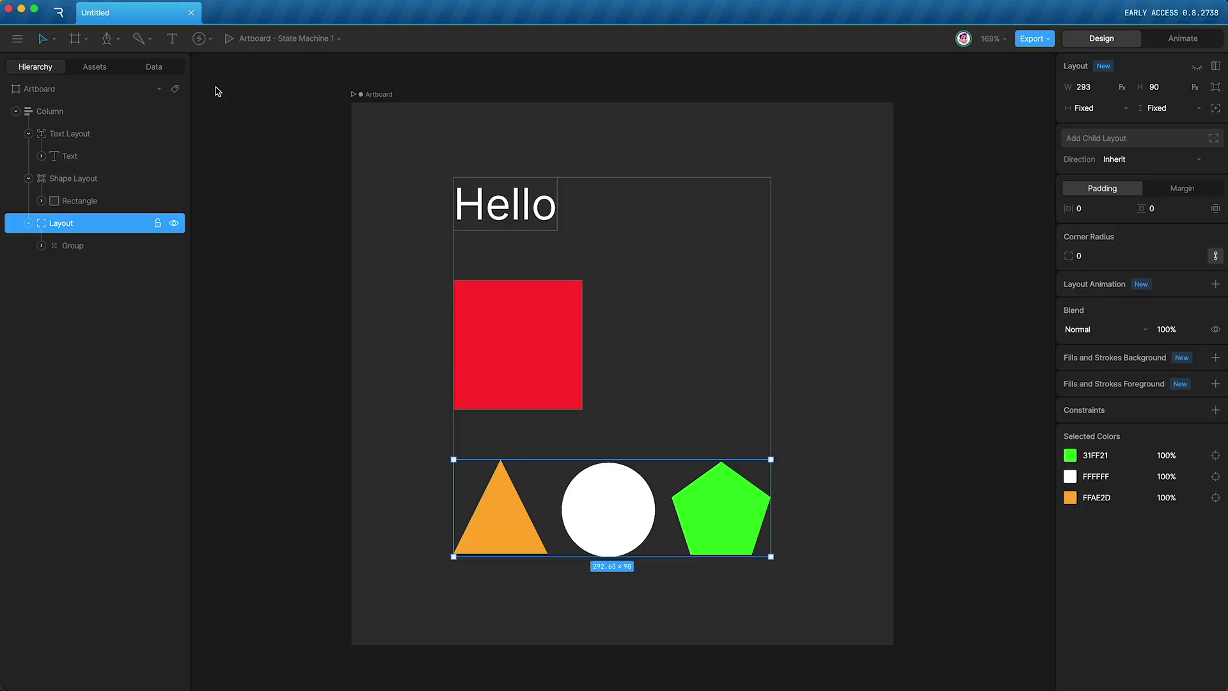
{"action": "left_click", "coordinate": [89, 133]}
{"action": "left_click", "coordinate": [88, 177]}
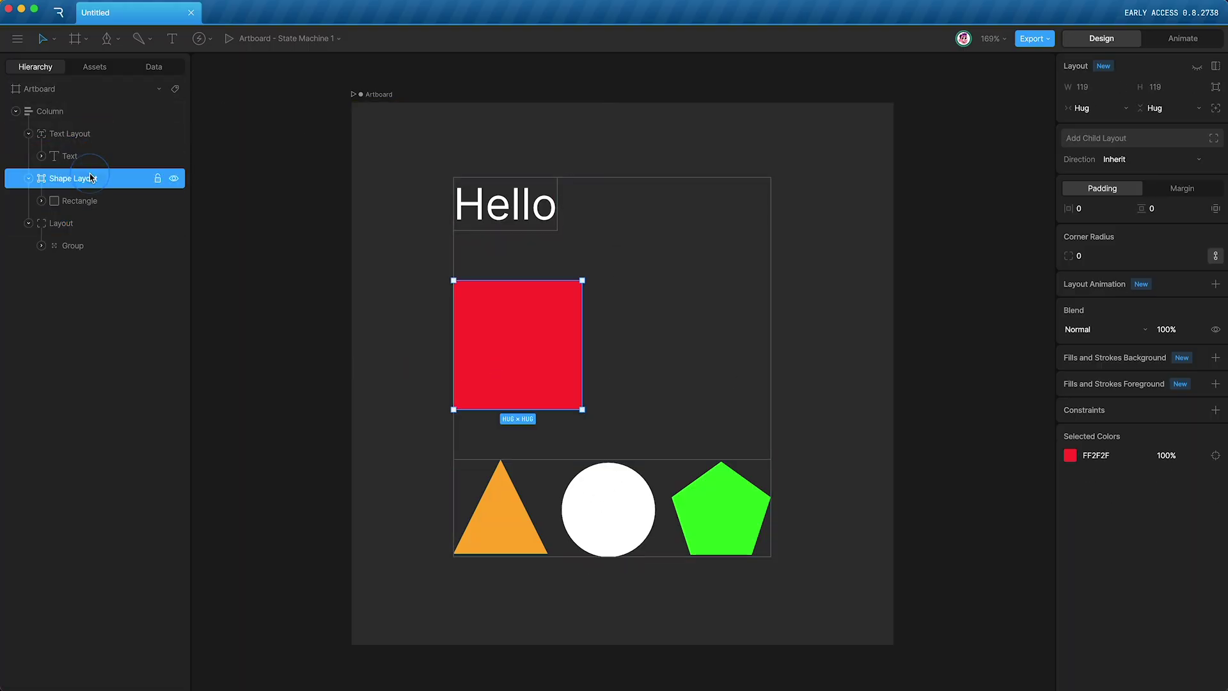
{"action": "left_click", "coordinate": [89, 223]}
{"action": "left_click", "coordinate": [63, 113]}
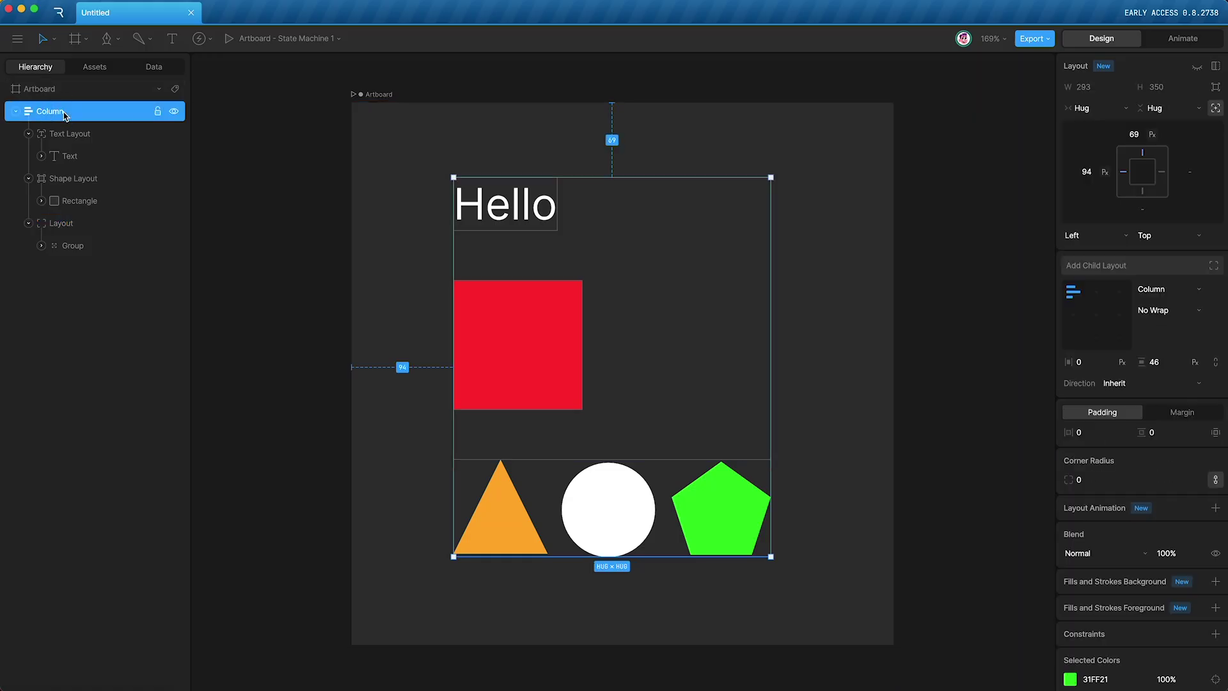
{"action": "left_click", "coordinate": [254, 352]}
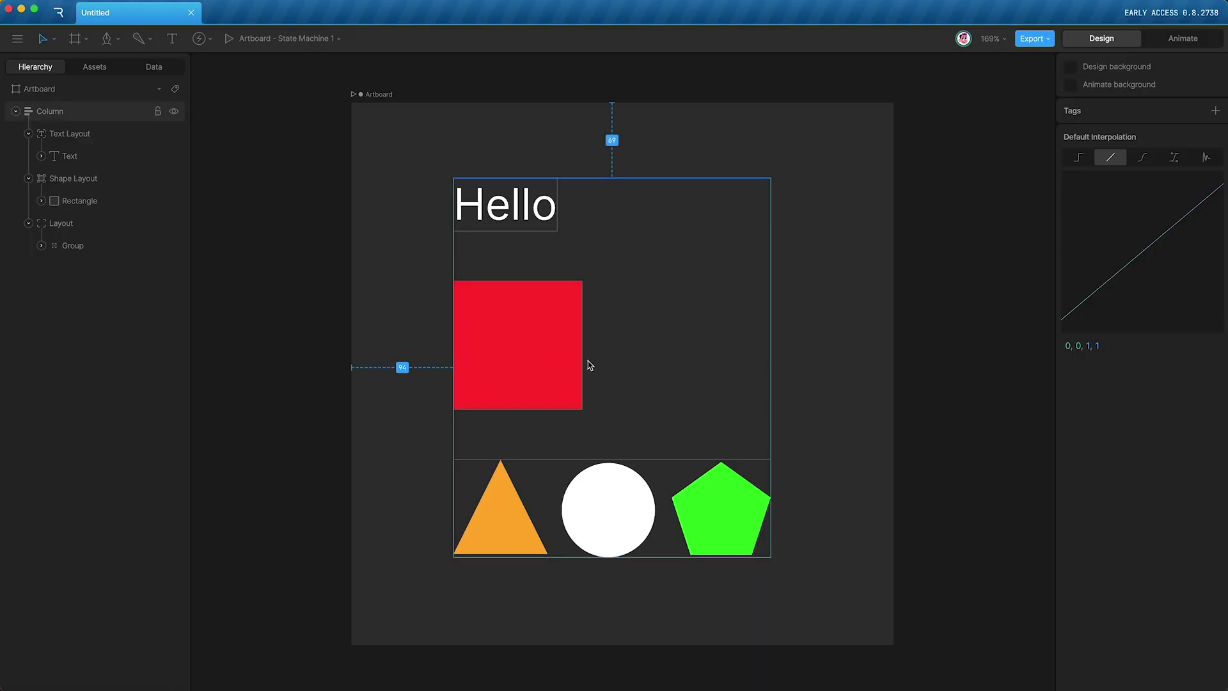
Step: Create a new 'text' object above the artboard and drag it into the Column
{"action": "left_click", "coordinate": [172, 39]}
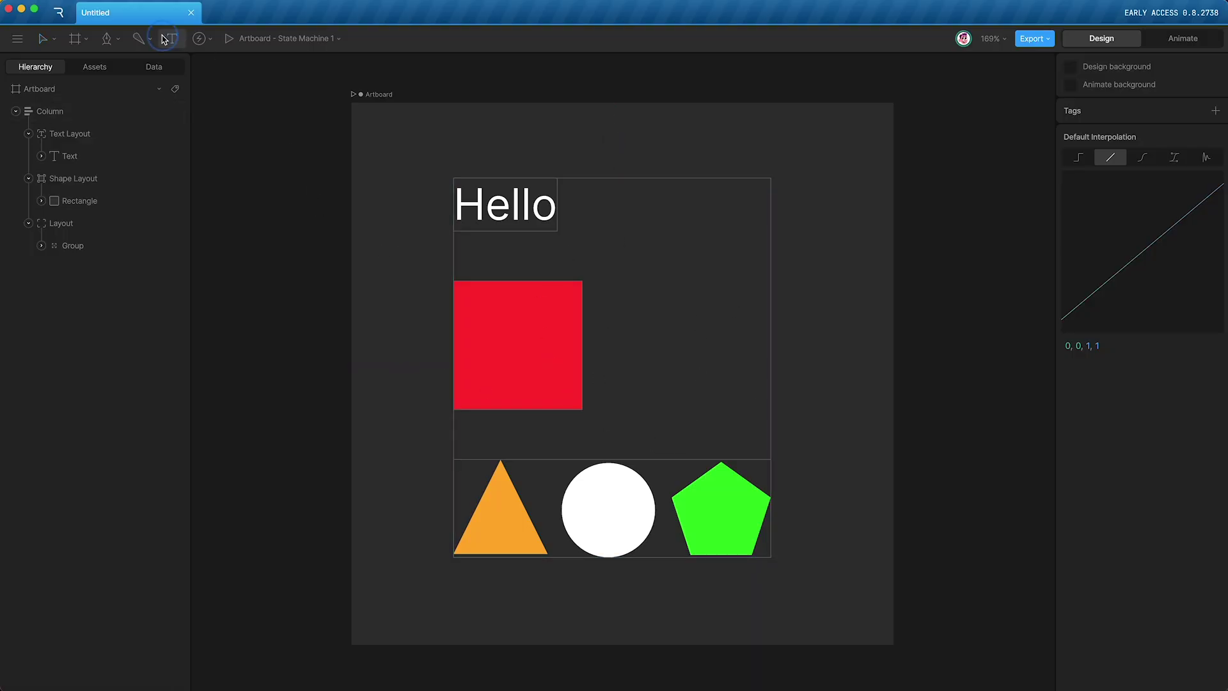
{"action": "left_click", "coordinate": [576, 132]}
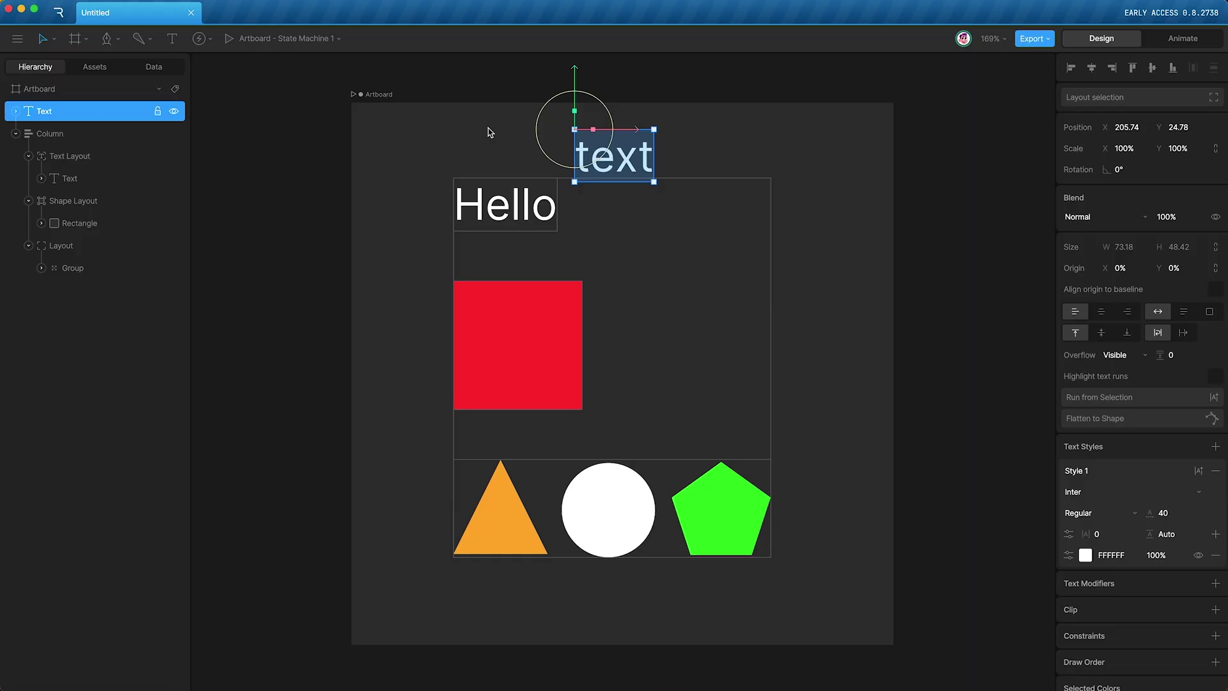
{"action": "key", "text": "Escape"}
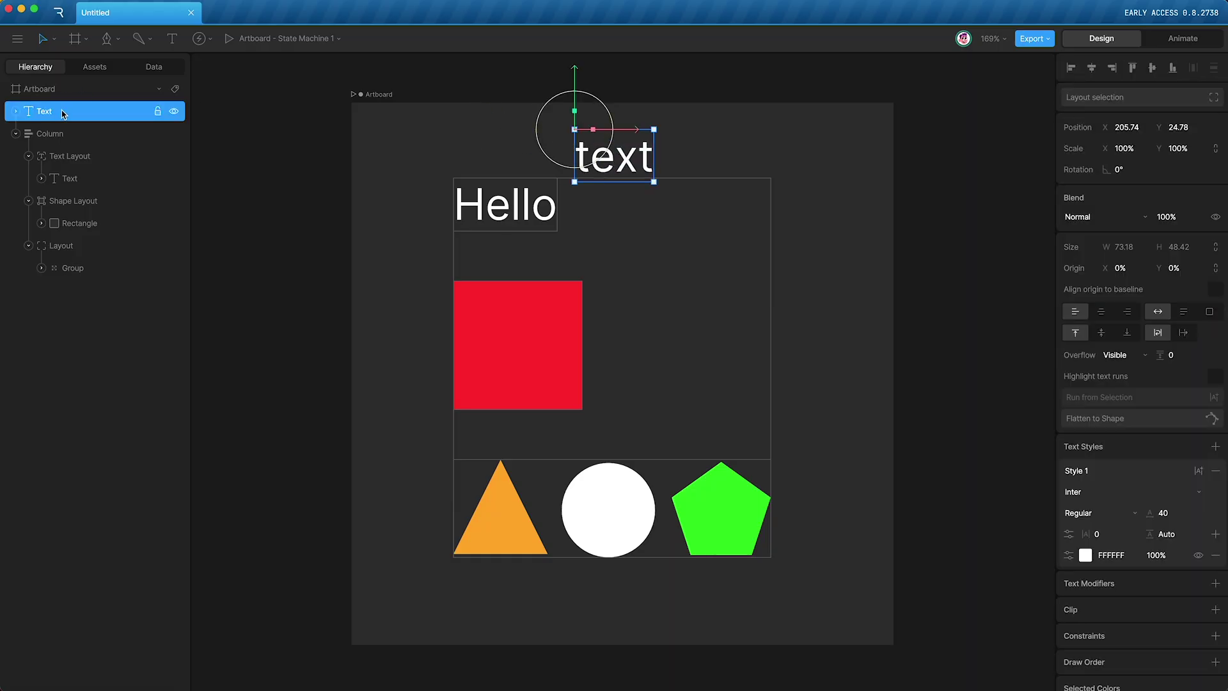
{"action": "left_click_drag", "start_coordinate": [63, 113], "coordinate": [66, 154]}
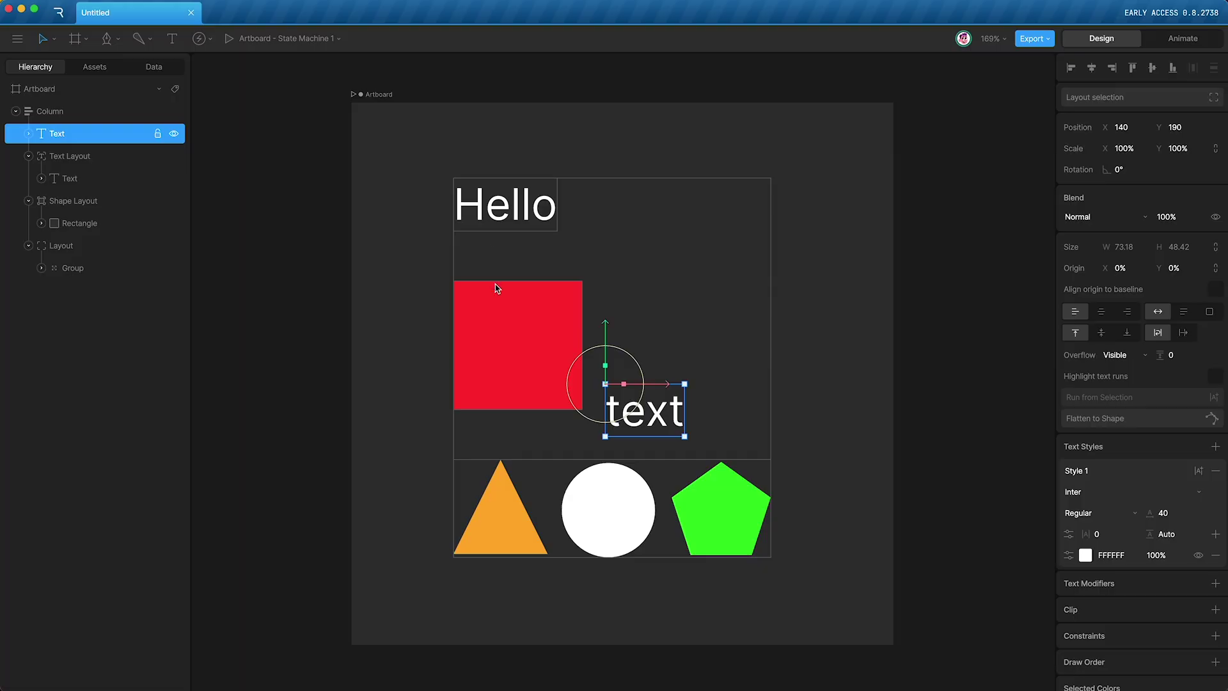
Step: Delete the stray 'text' object and check the Column's remaining layouts
{"action": "key", "text": "Delete"}
{"action": "left_click", "coordinate": [72, 156]}
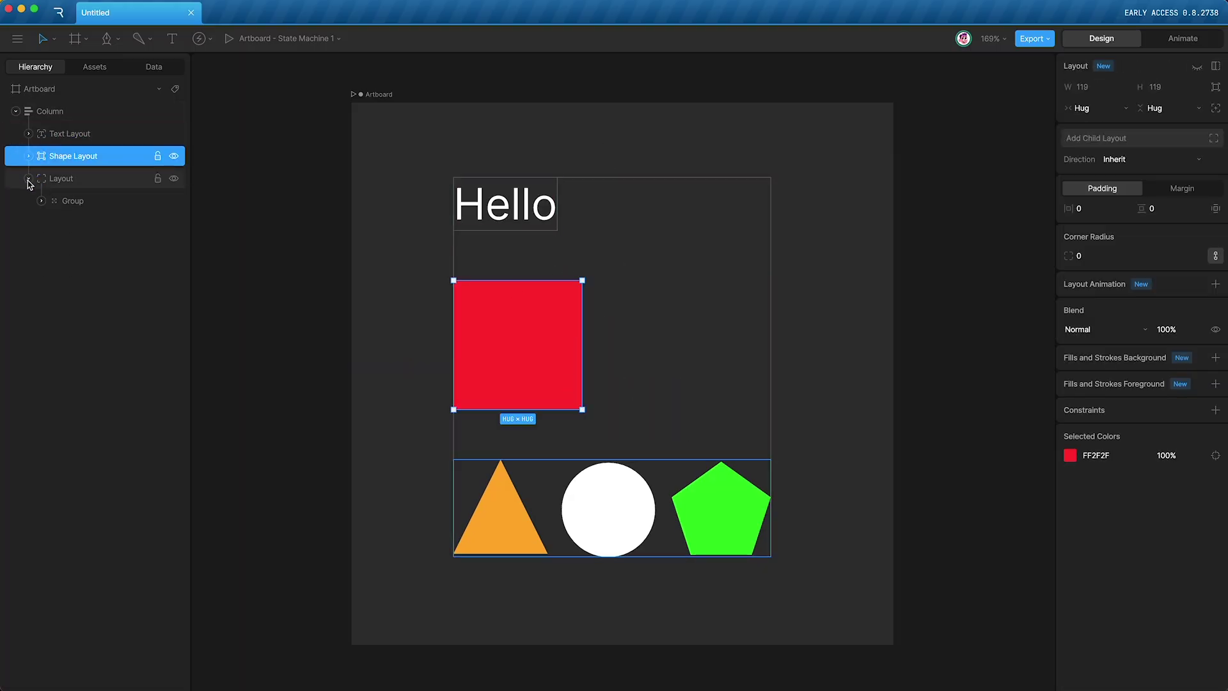
{"action": "left_click", "coordinate": [61, 178]}
{"action": "left_click", "coordinate": [77, 112]}
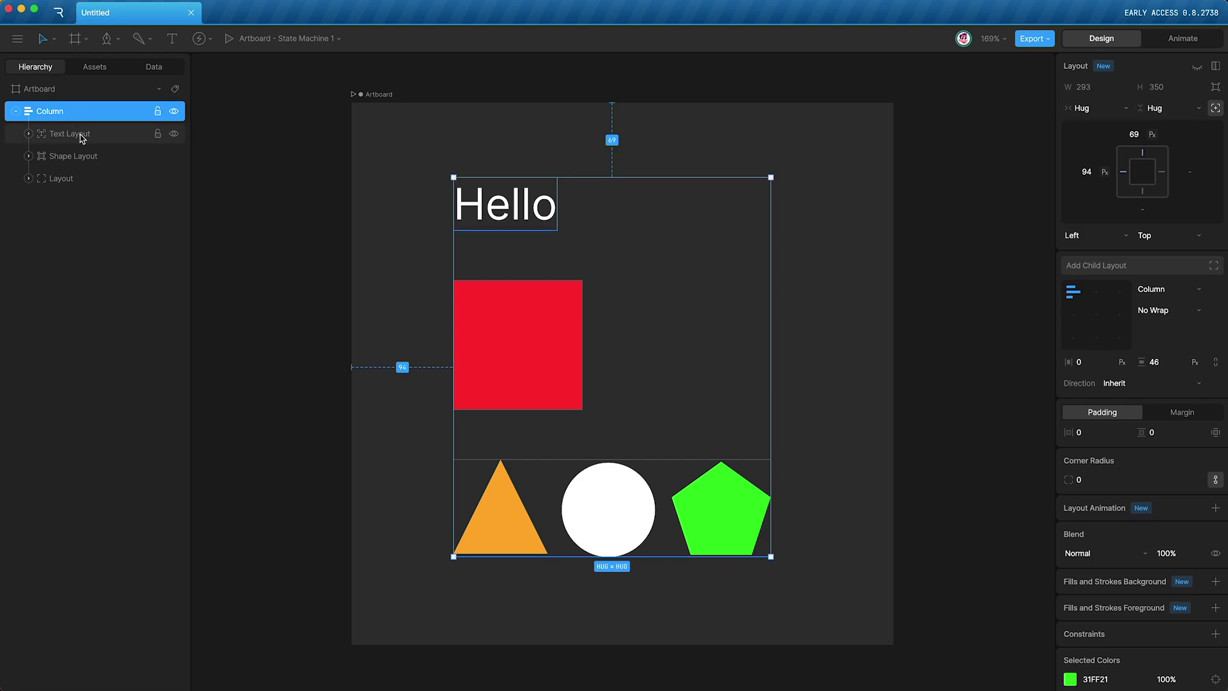
Step: Change Run 1's wording to 'to someth', then undo it back to Hello
{"action": "left_click", "coordinate": [32, 134]}
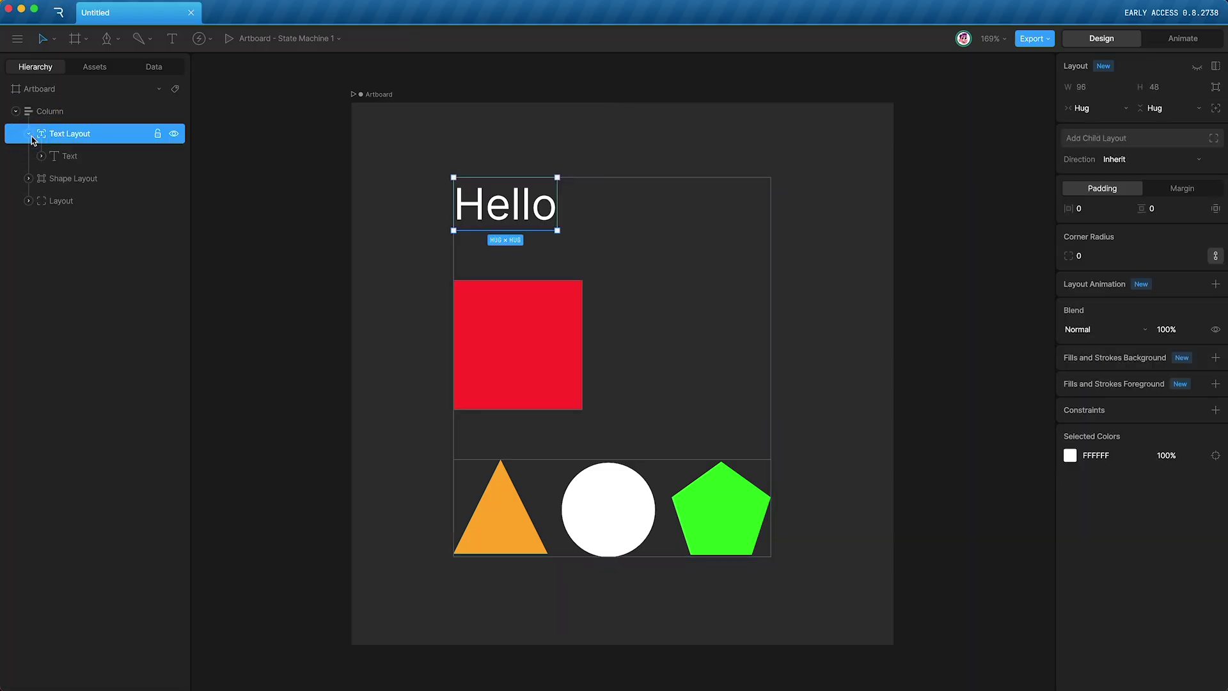
{"action": "left_click", "coordinate": [42, 156]}
{"action": "left_click", "coordinate": [66, 182]}
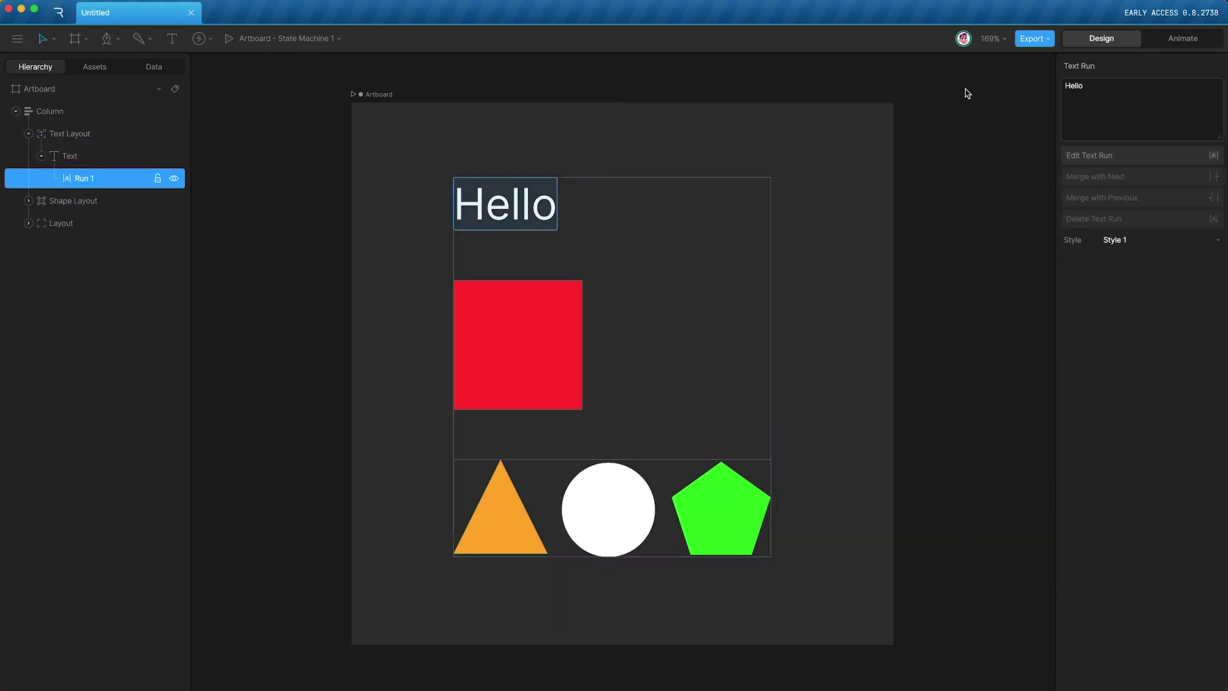
{"action": "left_click", "coordinate": [1127, 105]}
{"action": "type", "text": "to something much longer"}
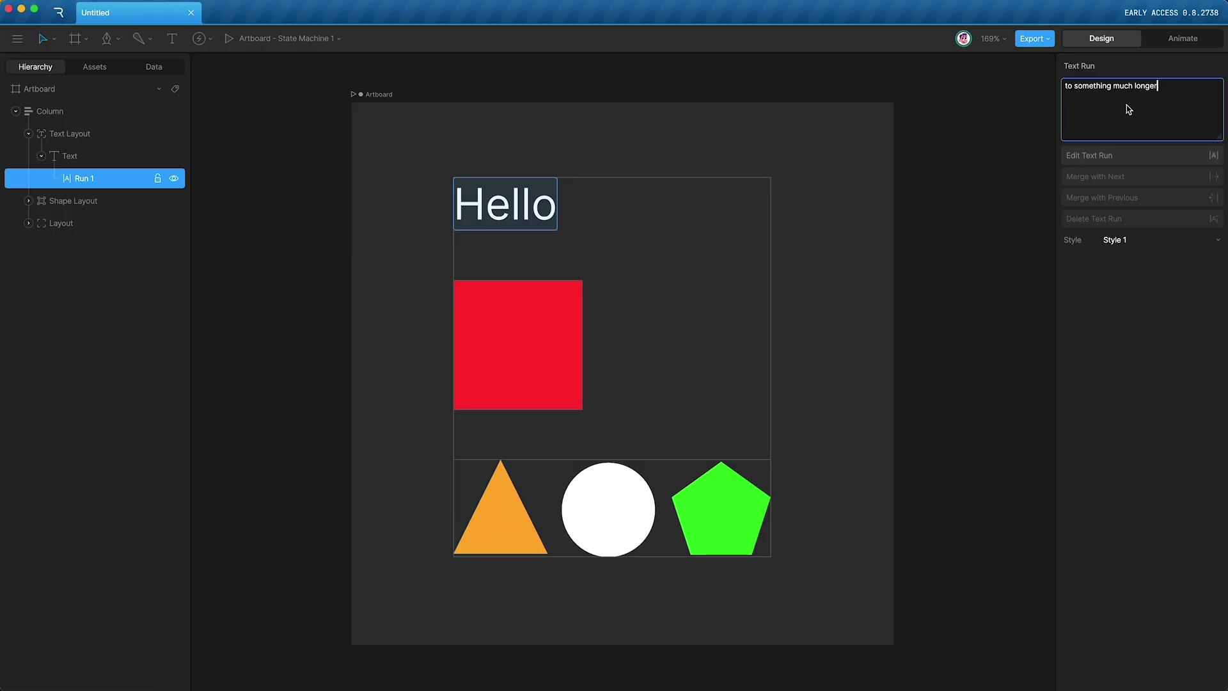
{"action": "left_click", "coordinate": [701, 371]}
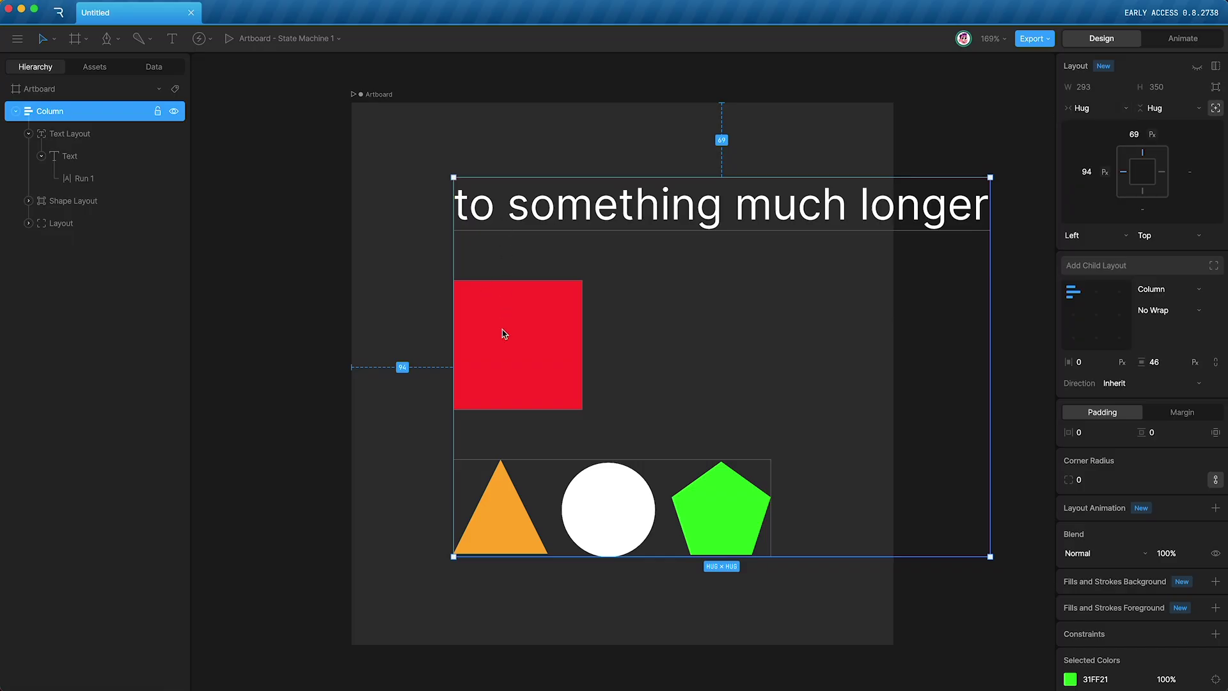
{"action": "left_click", "coordinate": [88, 114]}
{"action": "key", "text": "super+z"}
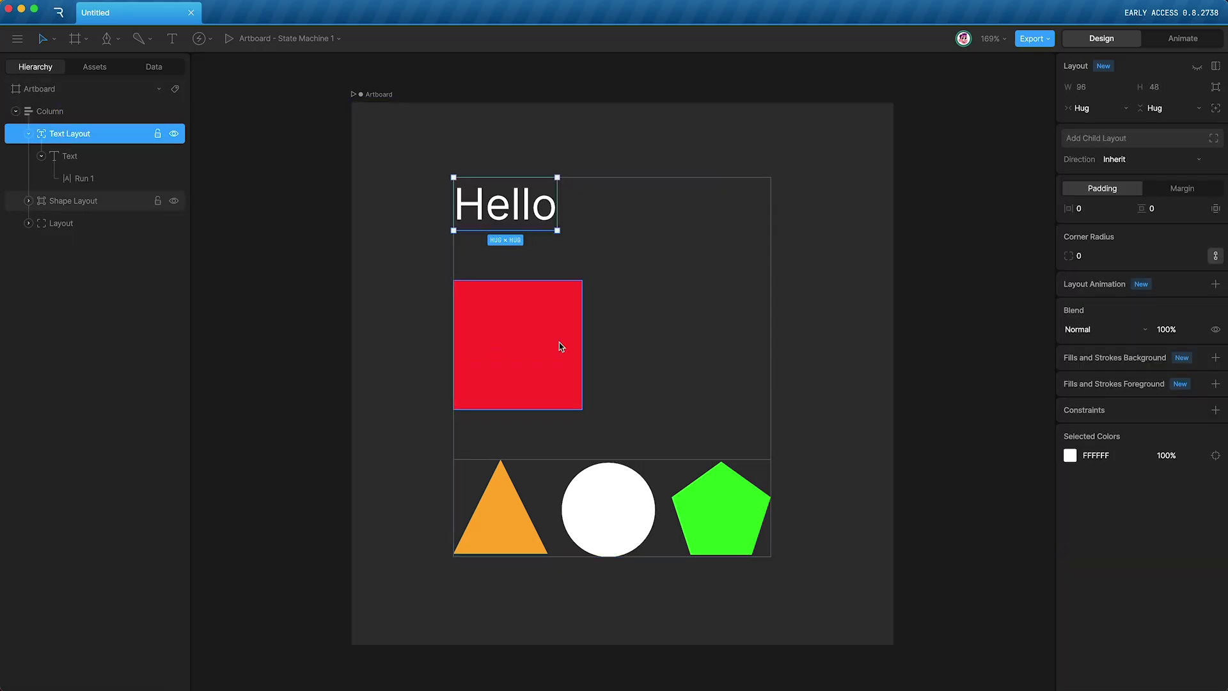
Step: Make the Column absolutely positioned, setting its left offset to 153 then dragging it to 99
{"action": "left_click", "coordinate": [615, 412]}
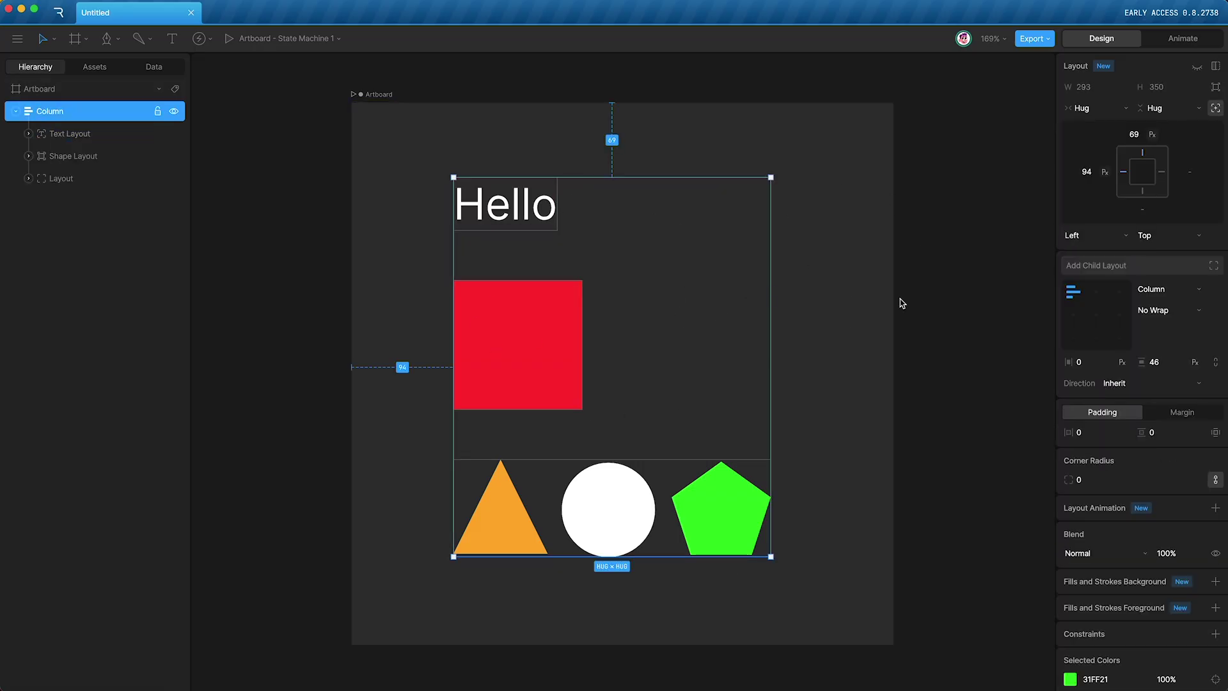
{"action": "left_click", "coordinate": [1215, 108]}
{"action": "left_click", "coordinate": [1087, 172]}
{"action": "type", "text": "153"}
{"action": "left_click", "coordinate": [1089, 132]}
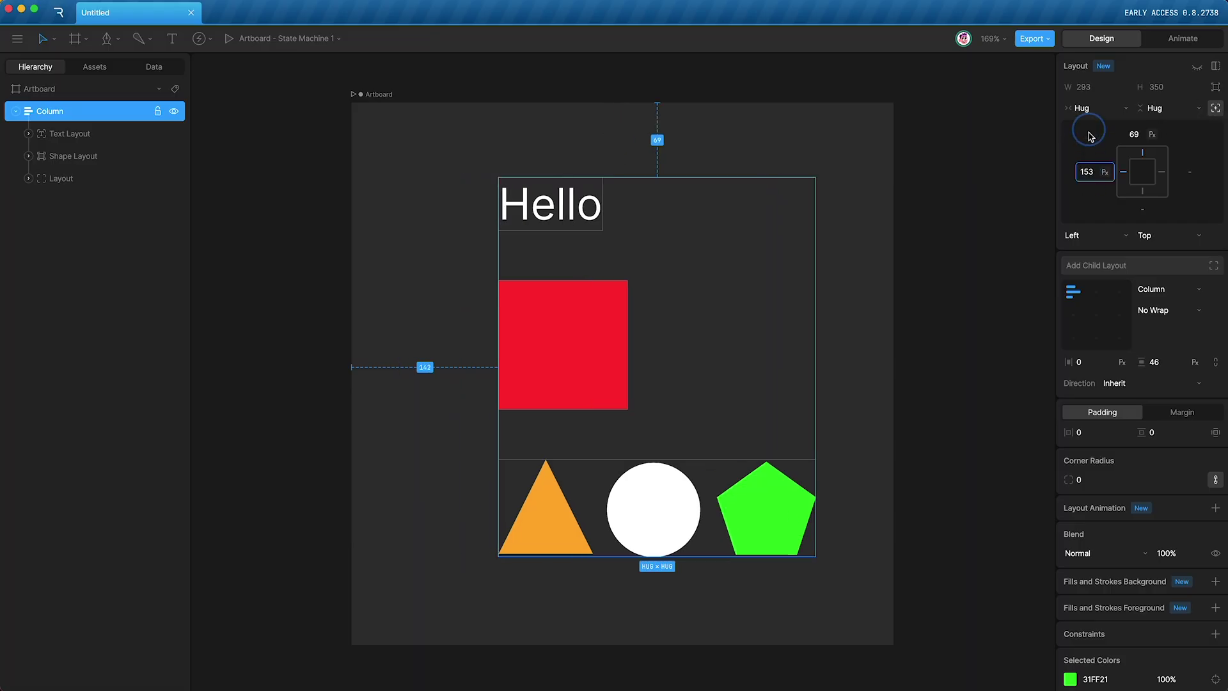
{"action": "left_click_drag", "start_coordinate": [1091, 136], "coordinate": [1133, 141]}
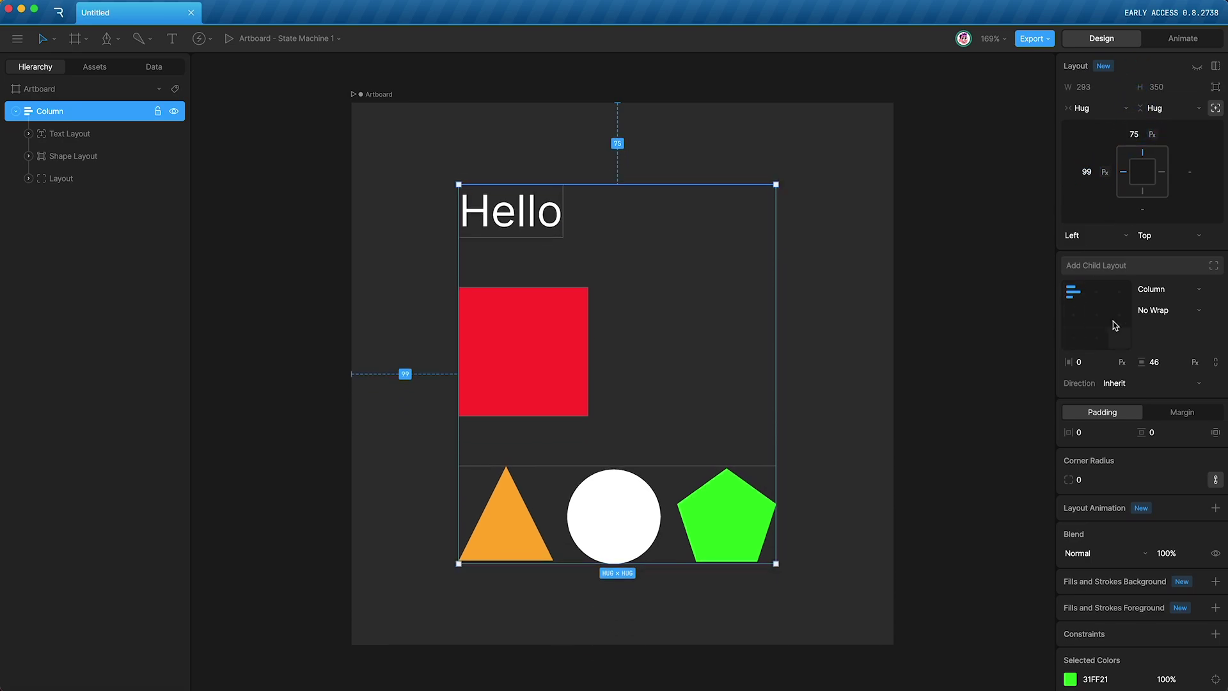
Step: Try center and right alignment, then return the Column's children to left alignment
{"action": "left_click", "coordinate": [1096, 292]}
{"action": "left_click", "coordinate": [1118, 292]}
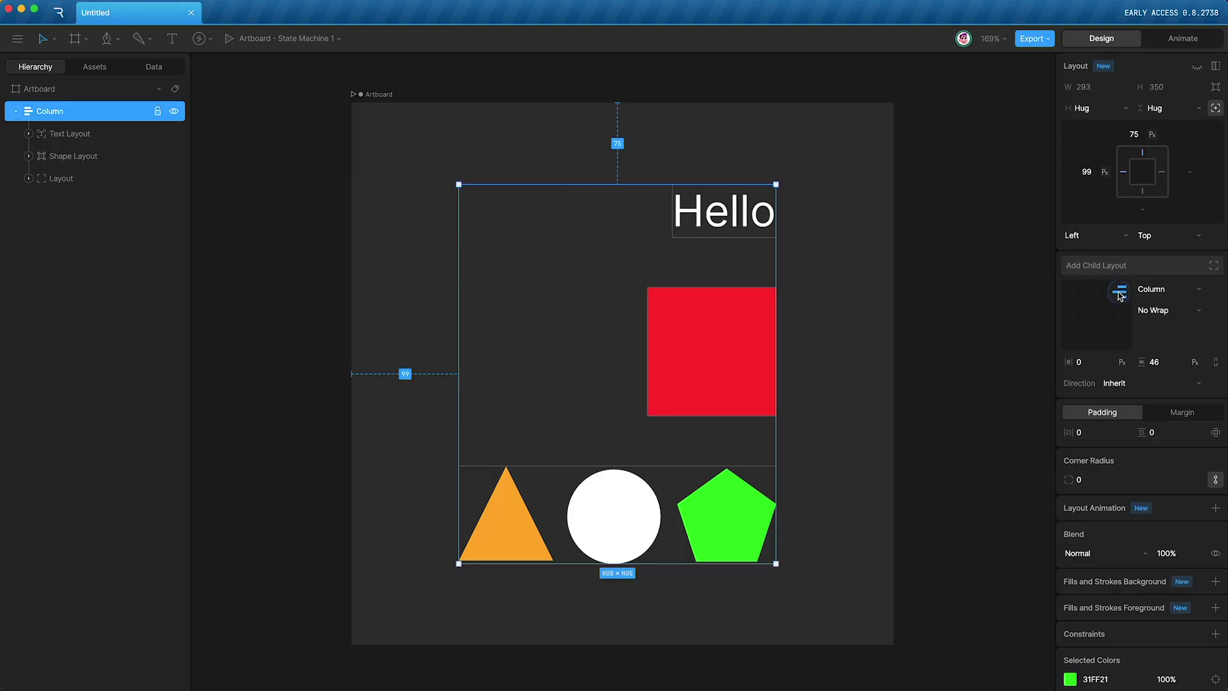
{"action": "left_click", "coordinate": [1097, 293]}
{"action": "left_click", "coordinate": [1074, 292]}
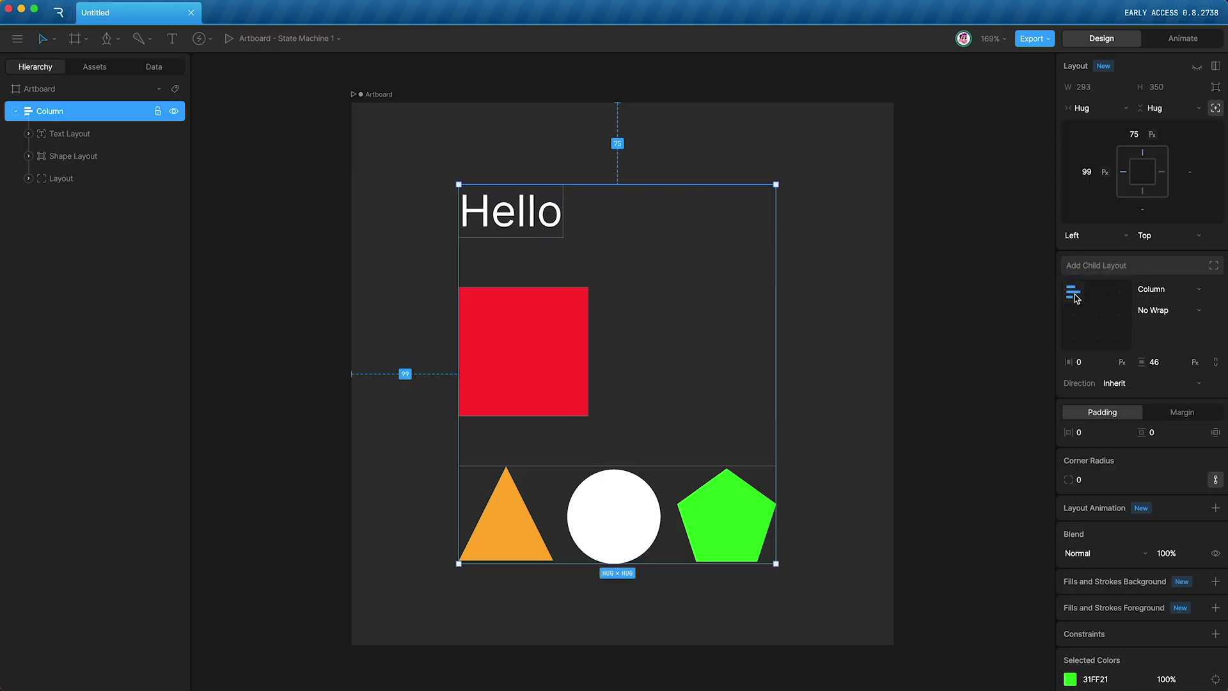
Step: Step the Column's gap to 36 with Shift+arrow keys
{"action": "left_click", "coordinate": [1165, 363]}
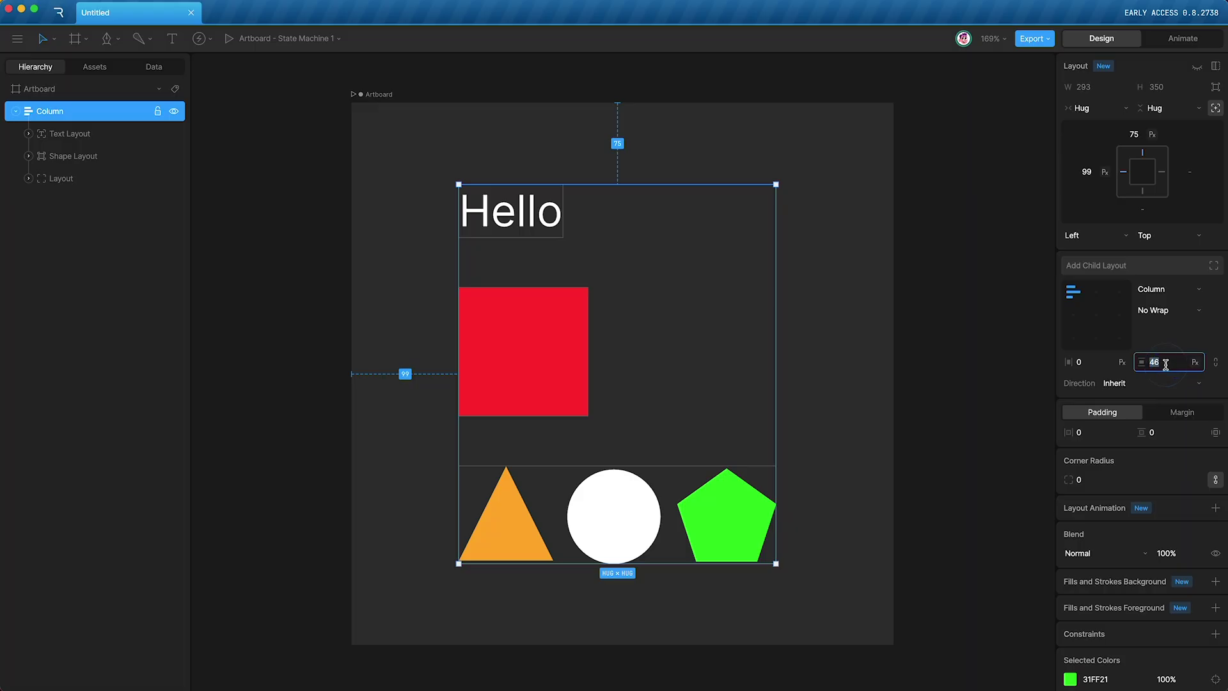
{"action": "key", "text": "shift+Down"}
{"action": "key", "text": "shift+Down"}
{"action": "key", "text": "shift+Down"}
{"action": "key", "text": "shift+Down"}
{"action": "key", "text": "shift+Up"}
{"action": "key", "text": "shift+Up"}
{"action": "key", "text": "shift+Up"}
{"action": "key", "text": "shift+Up"}
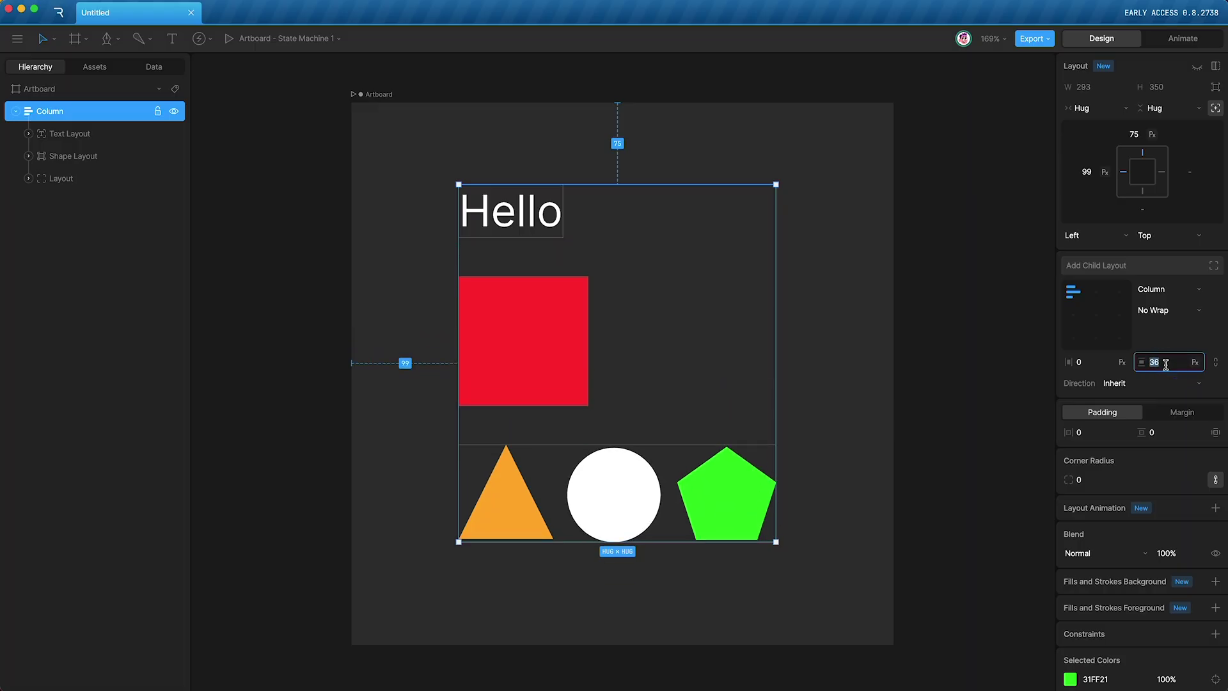
{"action": "key", "text": "shift+Down"}
{"action": "key", "text": "shift+Down"}
{"action": "key", "text": "shift+Down"}
{"action": "key", "text": "shift+Down"}
{"action": "key", "text": "shift+Up"}
{"action": "key", "text": "shift+Up"}
{"action": "key", "text": "shift+Up"}
{"action": "key", "text": "Return"}
Step: Try Row direction with gaps of 20 and then 0
{"action": "left_click", "coordinate": [1147, 291]}
{"action": "left_click", "coordinate": [1149, 349]}
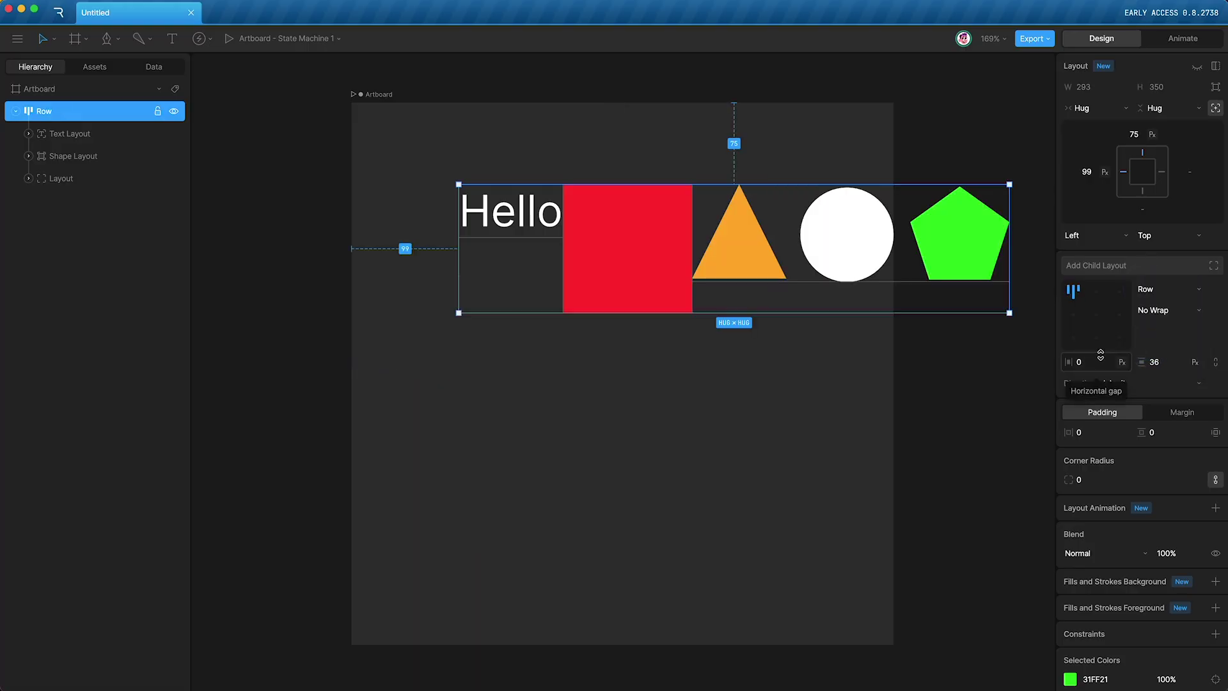
{"action": "type", "text": "20"}
{"action": "key", "text": "Return"}
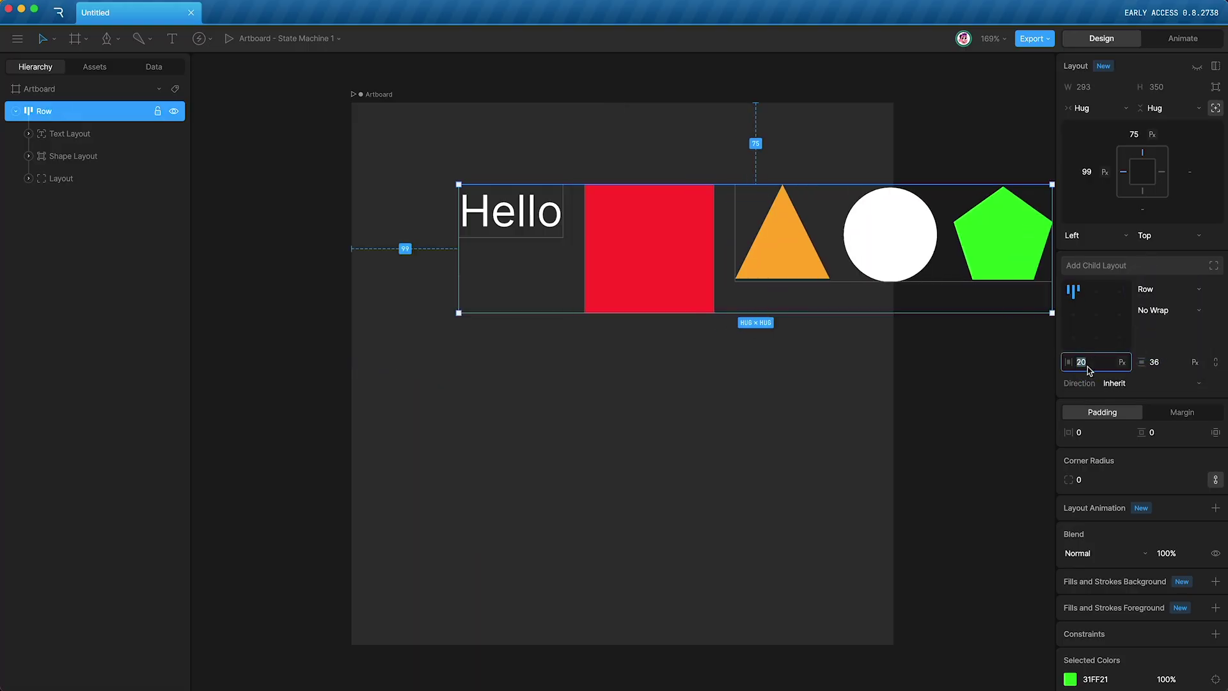
{"action": "type", "text": "0"}
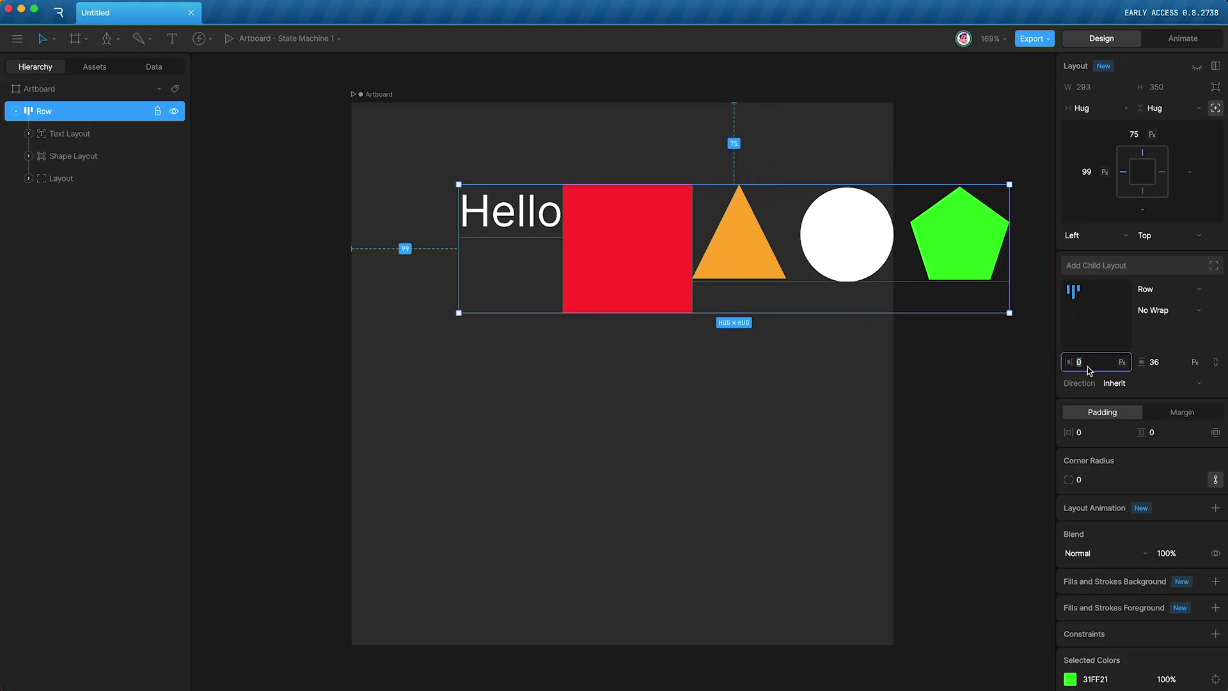
{"action": "left_click", "coordinate": [1151, 289]}
Step: Switch the direction back to Column and set its padding to 30 on both axes
{"action": "left_click", "coordinate": [1148, 312]}
{"action": "left_click", "coordinate": [1102, 413]}
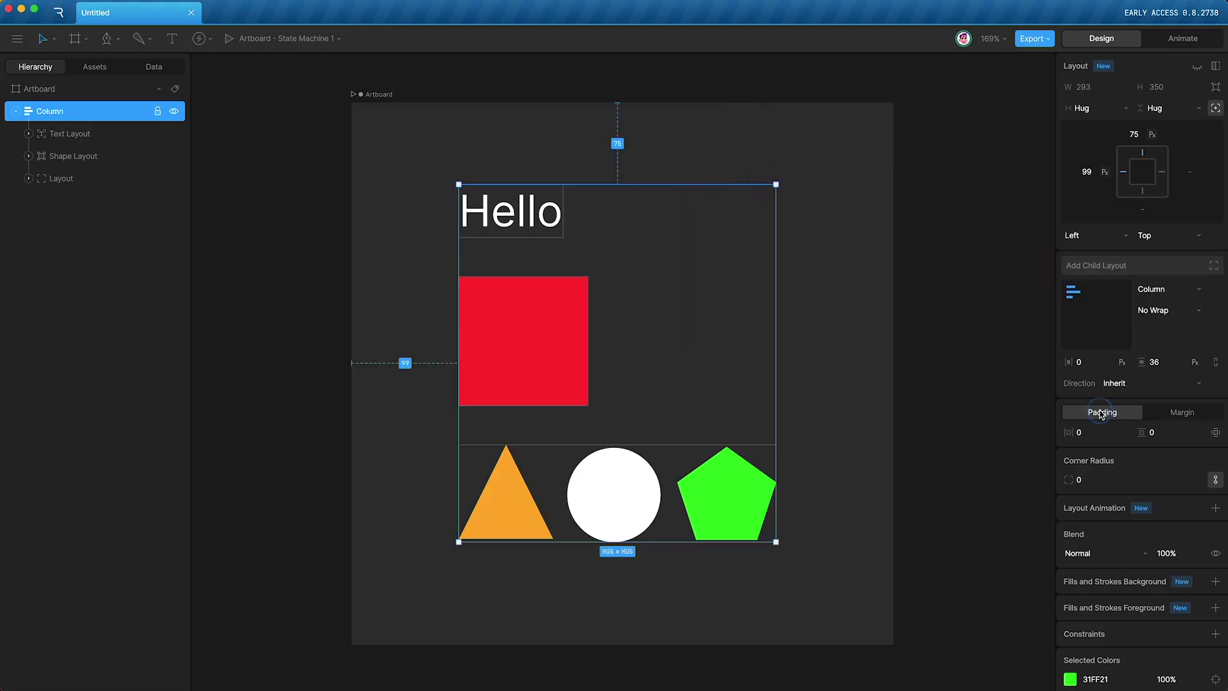
{"action": "left_click", "coordinate": [1094, 431]}
{"action": "type", "text": "20"}
{"action": "key", "text": "Return"}
{"action": "type", "text": "30"}
{"action": "left_click", "coordinate": [1177, 432]}
{"action": "type", "text": "30"}
{"action": "key", "text": "Return"}
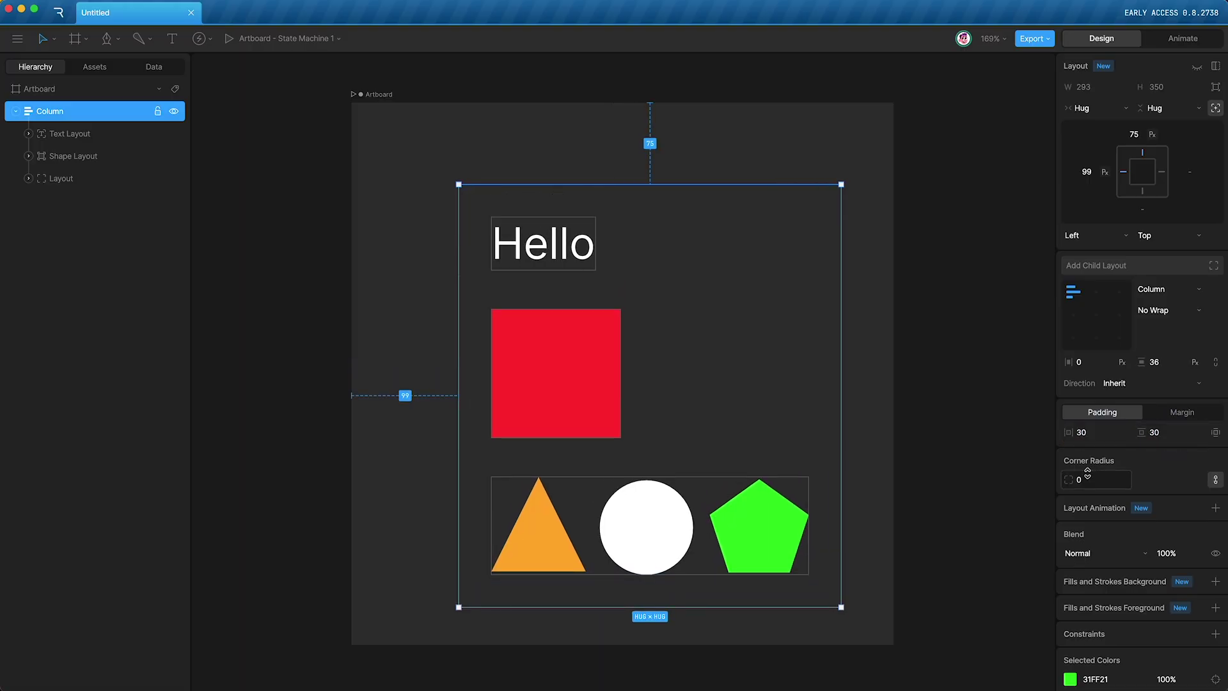
Step: Add a black 000000 background fill to the Column
{"action": "scroll", "coordinate": [1090, 475], "scroll_direction": "down", "scroll_amount": 3}
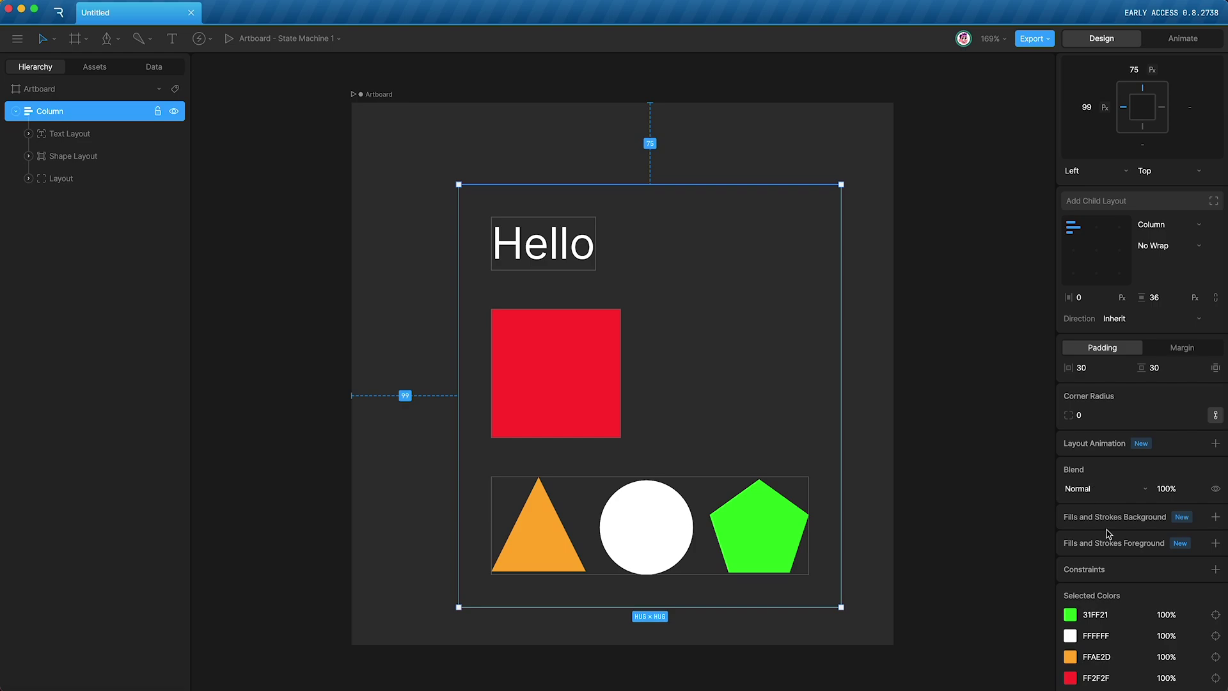
{"action": "left_click", "coordinate": [1215, 517]}
{"action": "left_click", "coordinate": [1183, 548]}
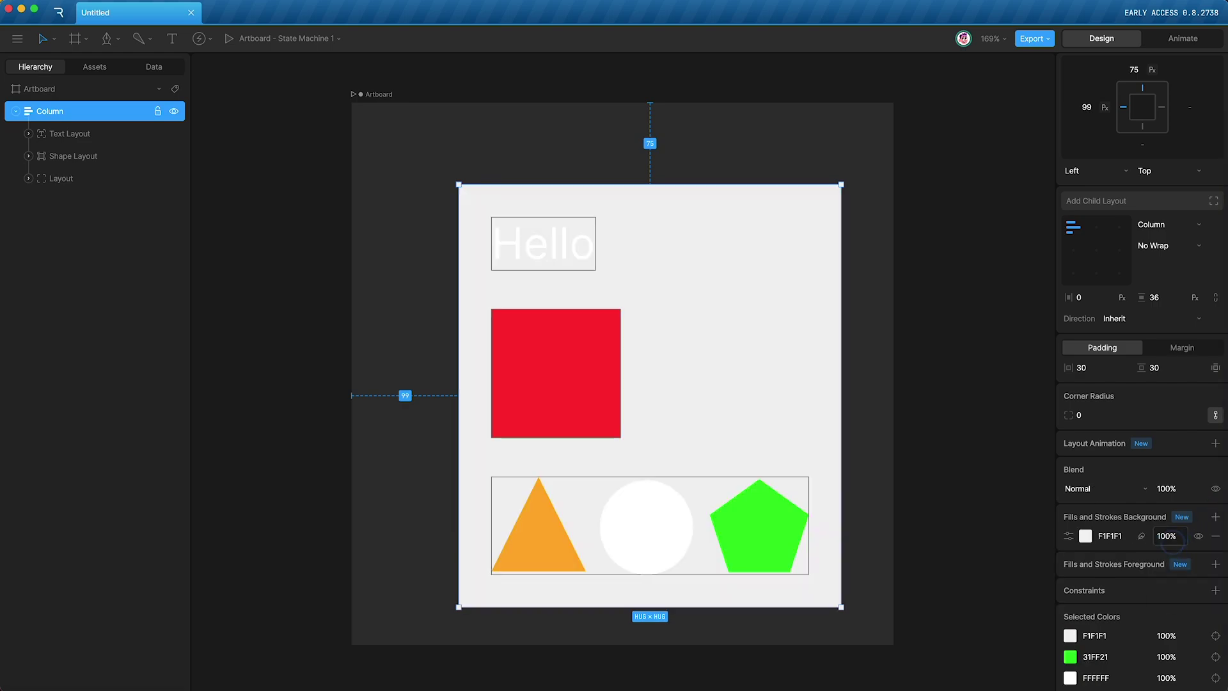
{"action": "left_click", "coordinate": [1122, 536]}
{"action": "type", "text": "000000"}
{"action": "key", "text": "Return"}
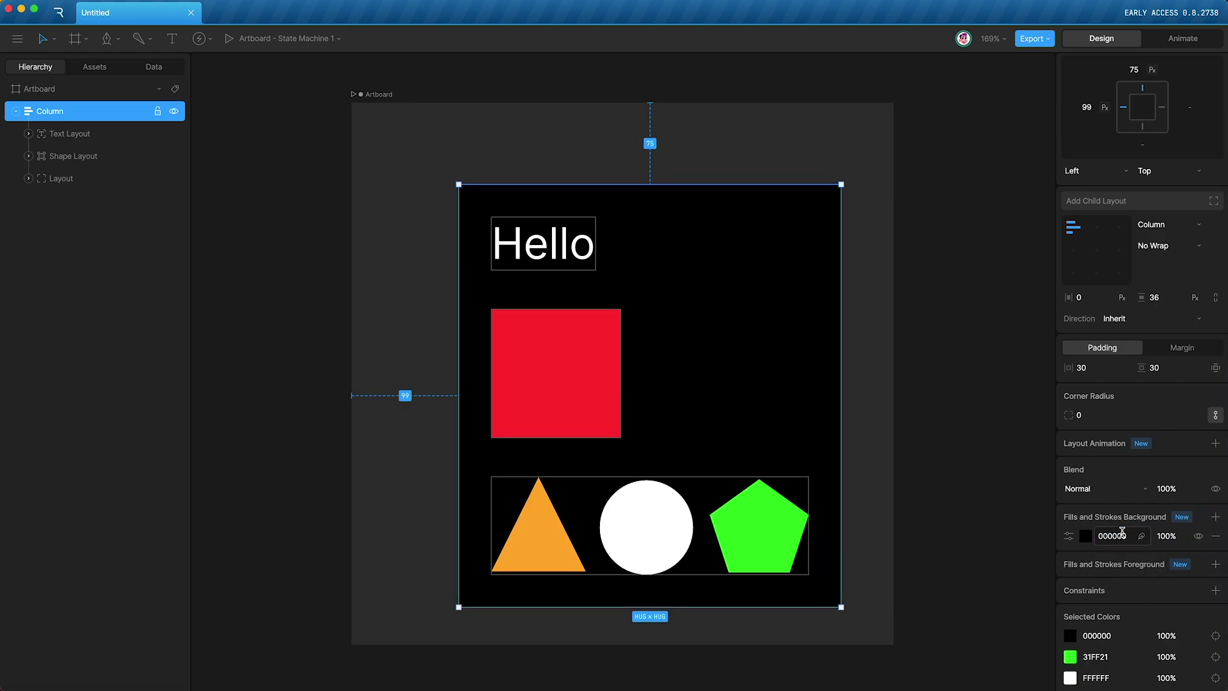
Step: Set the Column's corner radius to 30 after trying 20 and 40
{"action": "left_click", "coordinate": [1090, 409]}
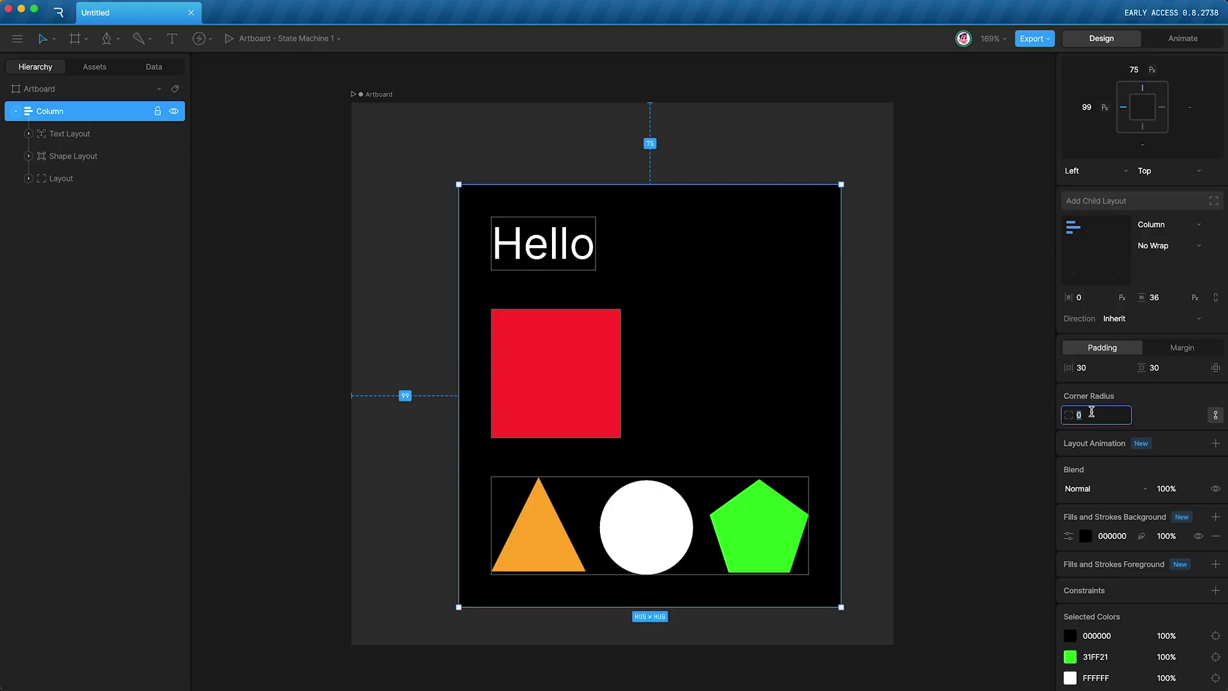
{"action": "type", "text": "20"}
{"action": "key", "text": "Return"}
{"action": "type", "text": "40"}
{"action": "key", "text": "Return"}
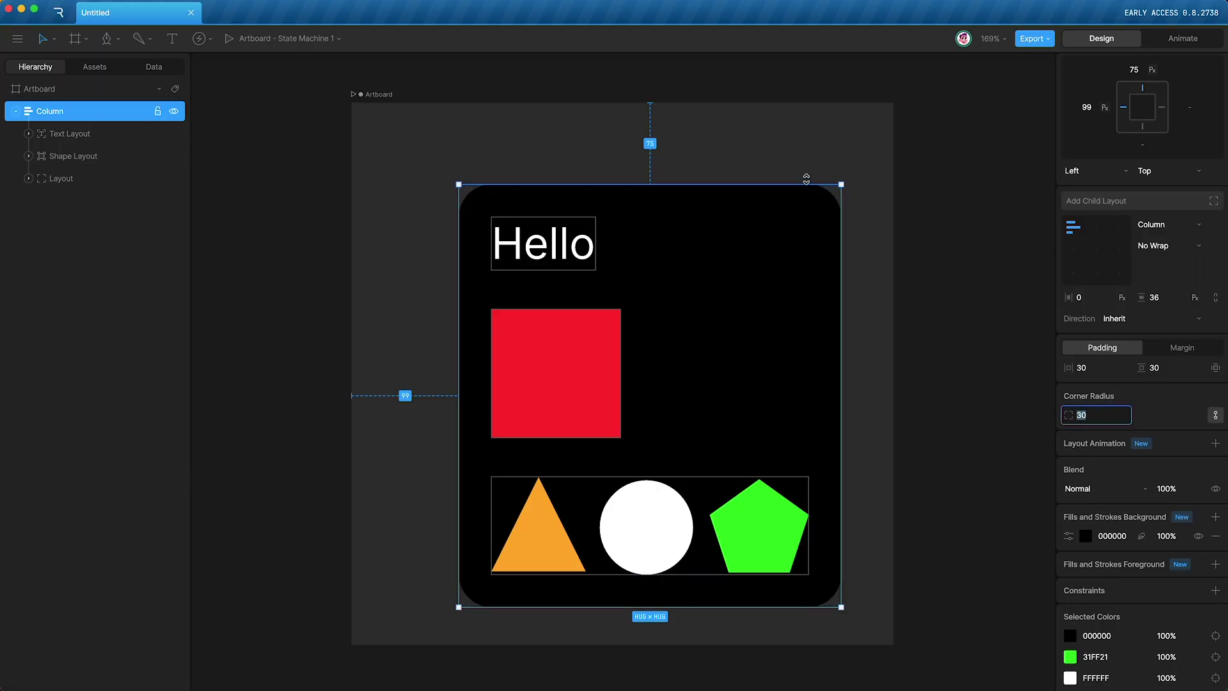
{"action": "type", "text": "30"}
{"action": "key", "text": "Return"}
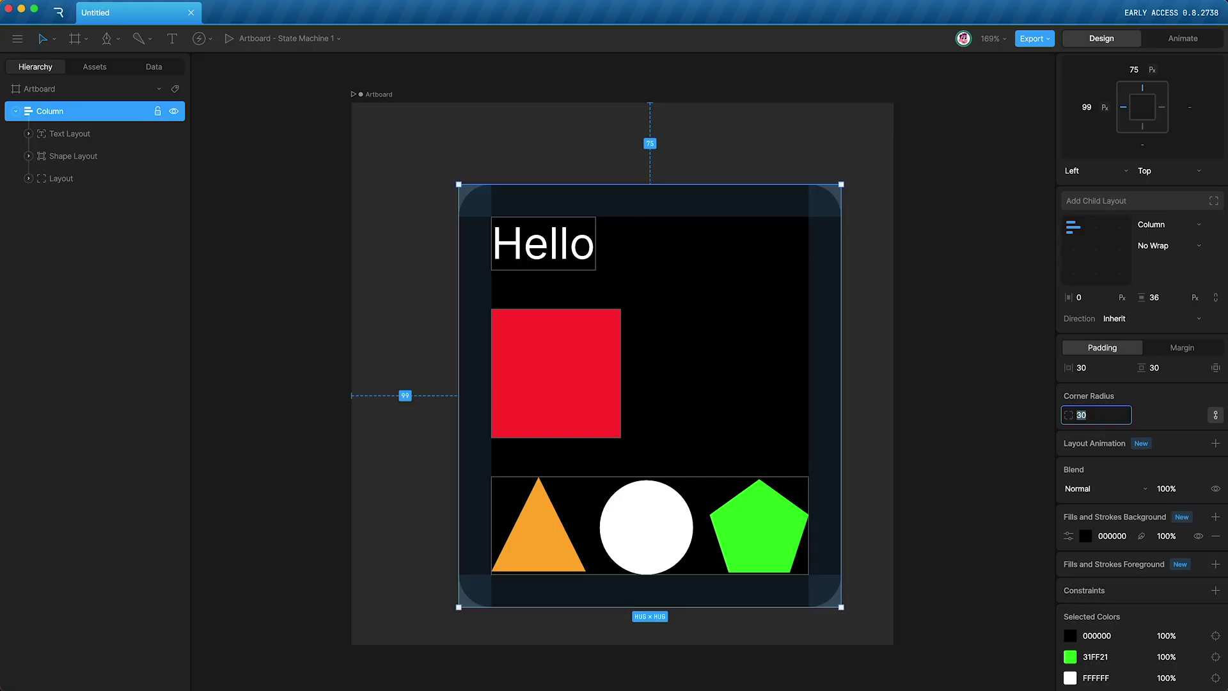
{"action": "left_click", "coordinate": [614, 446]}
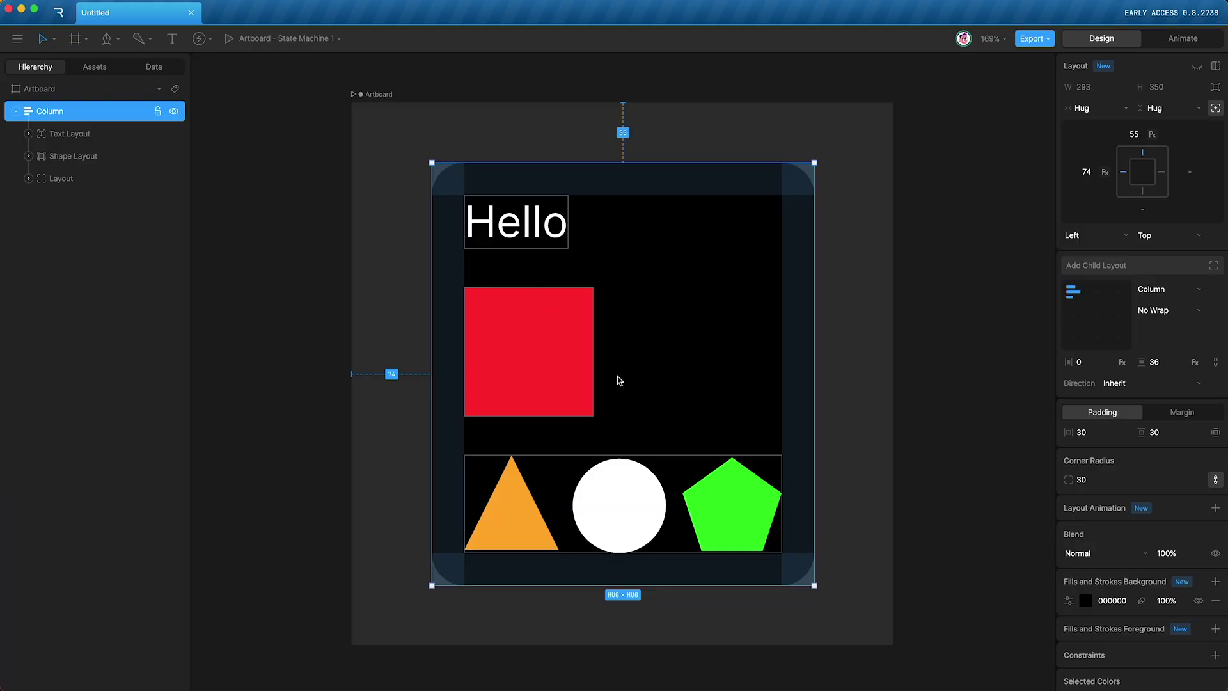
Step: Move the Column down and draw a grey square near the artboard top
{"action": "left_click_drag", "start_coordinate": [620, 283], "coordinate": [629, 545]}
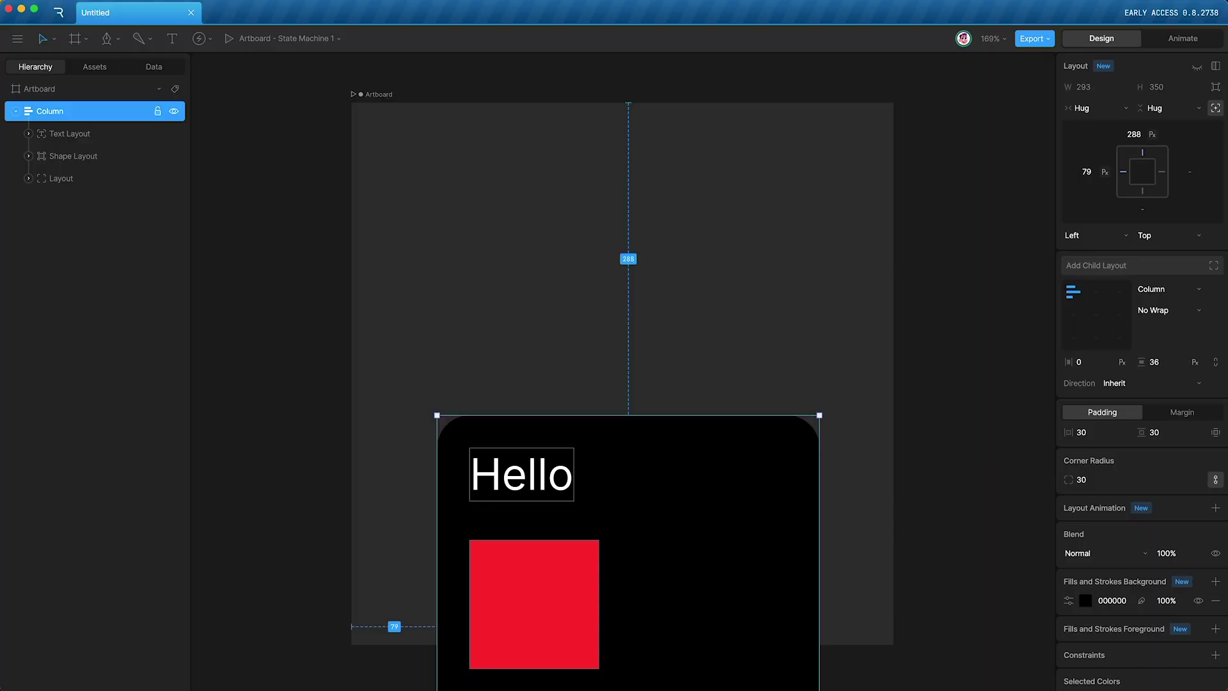
{"action": "left_click", "coordinate": [107, 38]}
{"action": "left_click", "coordinate": [153, 103]}
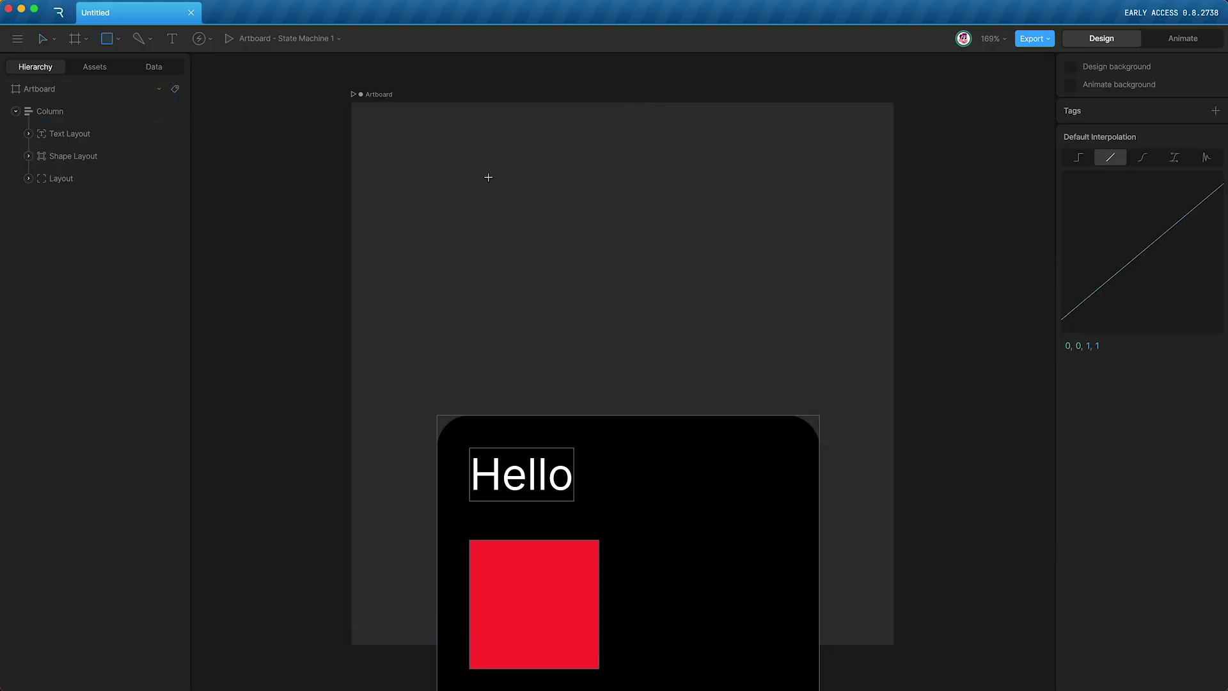
{"action": "left_click_drag", "start_coordinate": [561, 204], "coordinate": [667, 311]}
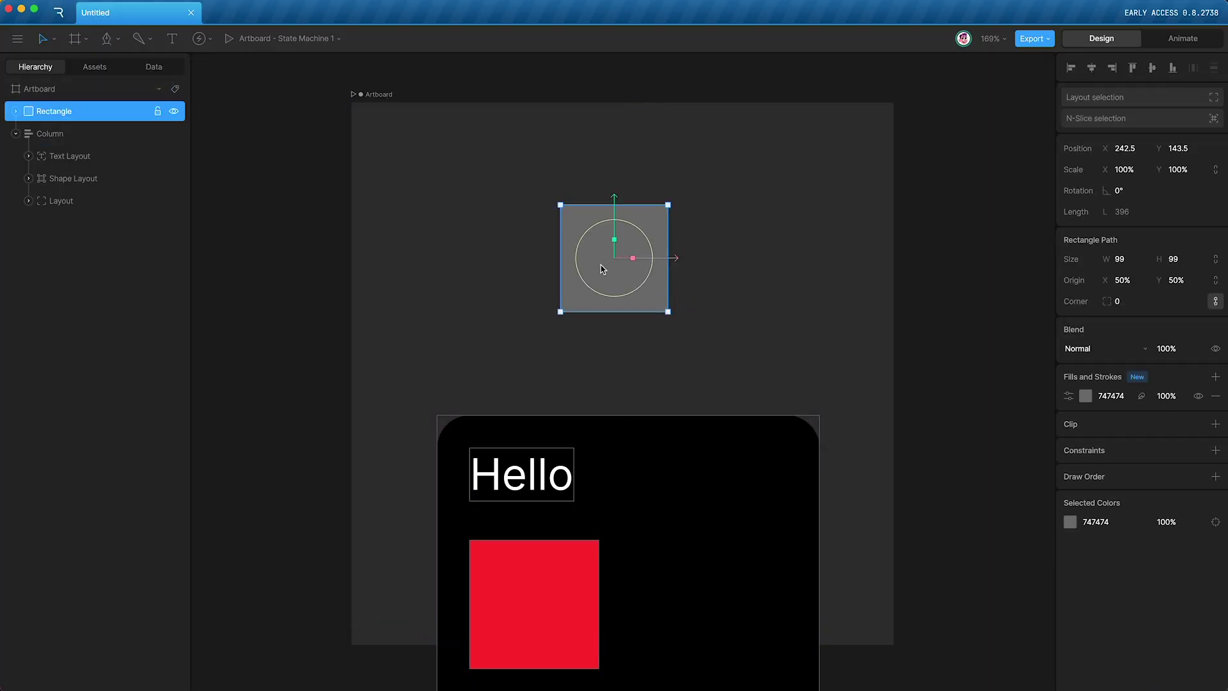
Step: Wrap the square in a layout, make it a Row, and duplicate its Shape Layout four times
{"action": "key", "text": "super+shift+l"}
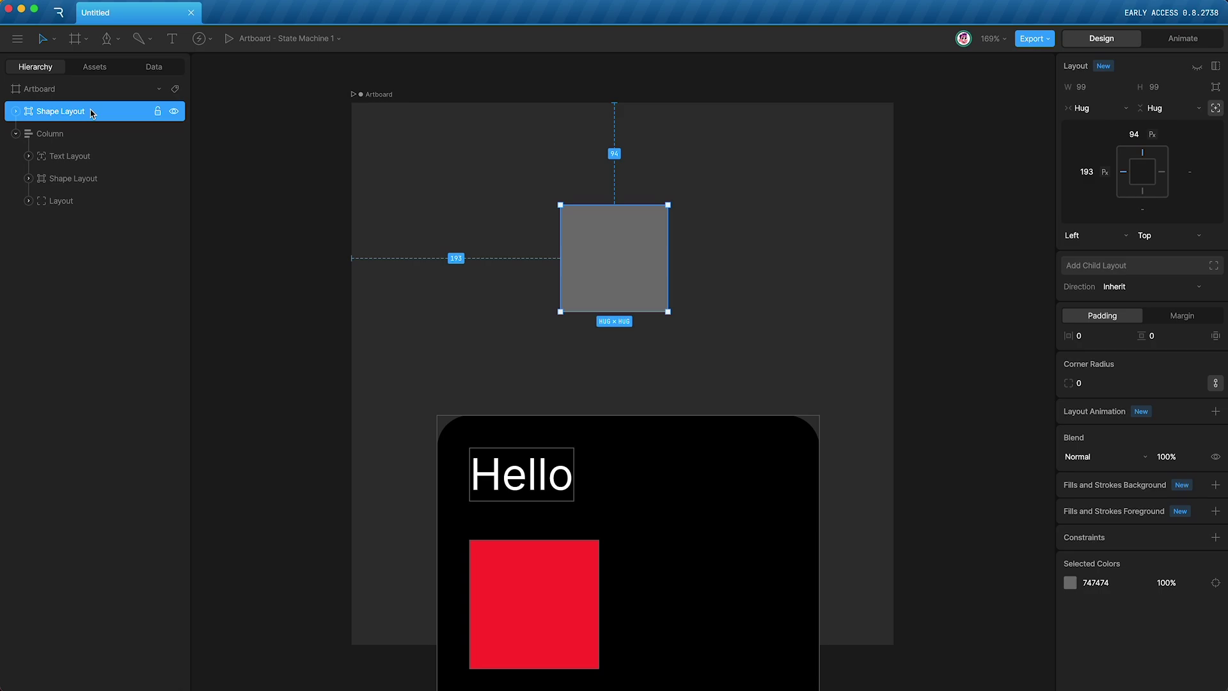
{"action": "key", "text": "shift+a"}
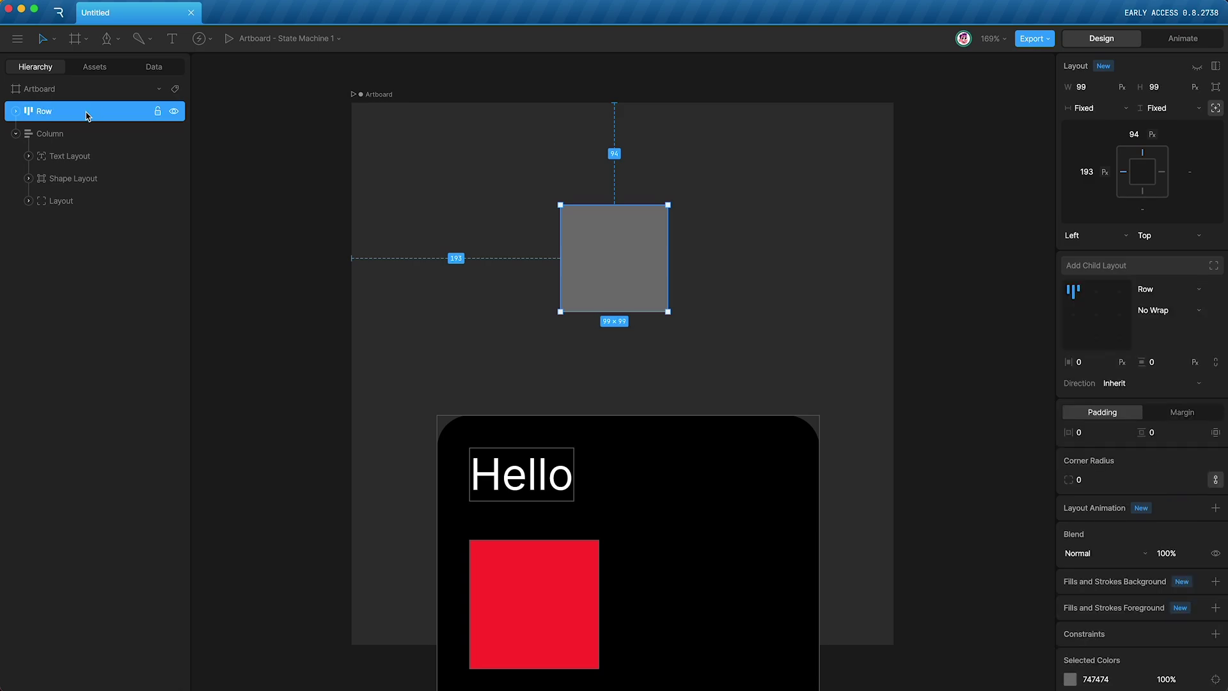
{"action": "left_click", "coordinate": [11, 112]}
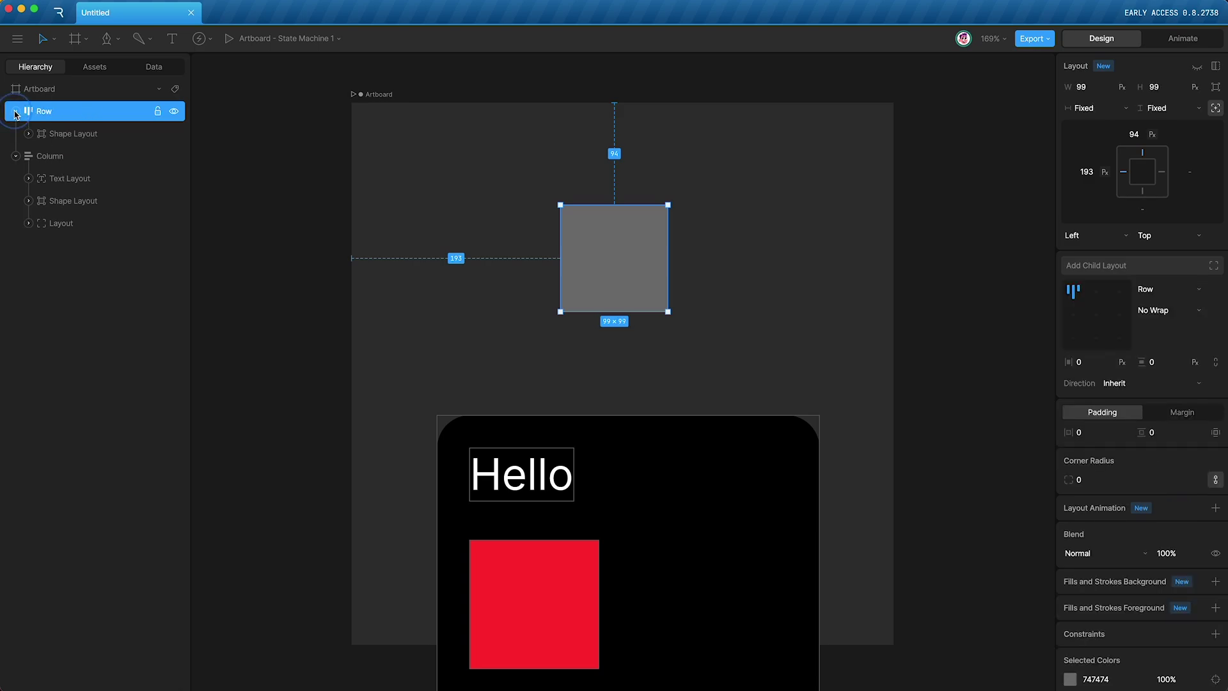
{"action": "left_click", "coordinate": [86, 135]}
{"action": "key", "text": "super+d"}
{"action": "key", "text": "super+d"}
{"action": "key", "text": "super+d"}
{"action": "key", "text": "super+d"}
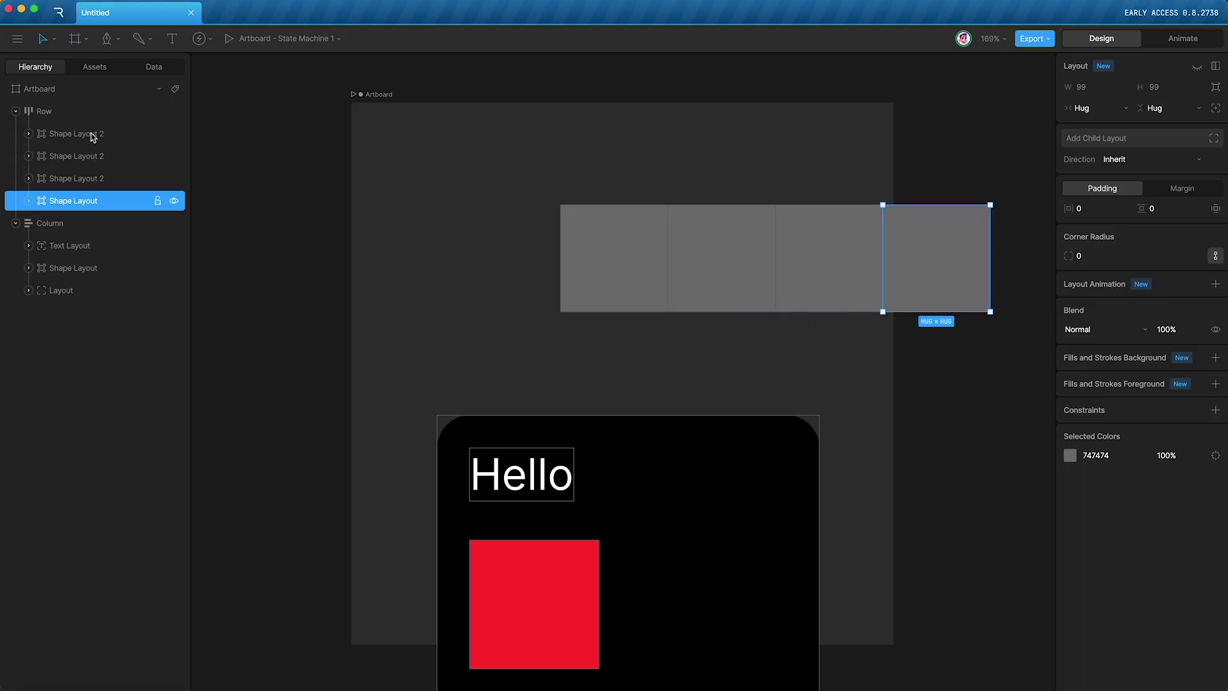
{"action": "left_click", "coordinate": [87, 112]}
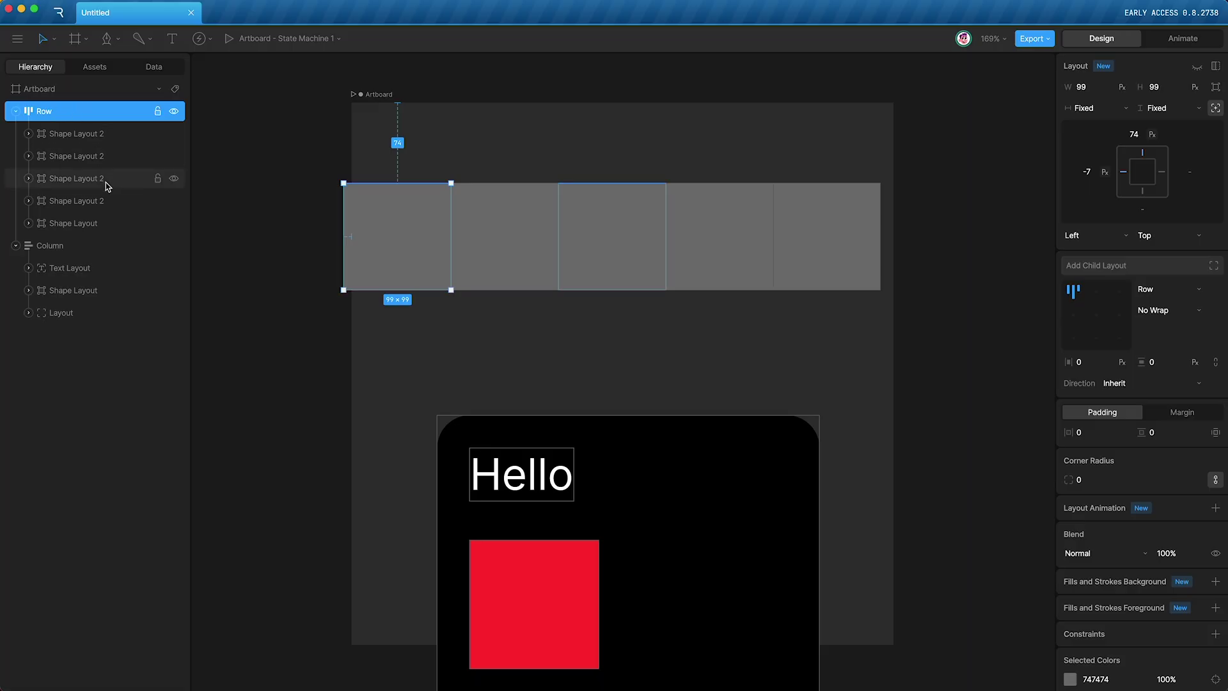
Step: Set the Row's width and height to Hug, keeping Row direction after briefly trying Column
{"action": "left_click", "coordinate": [1087, 108]}
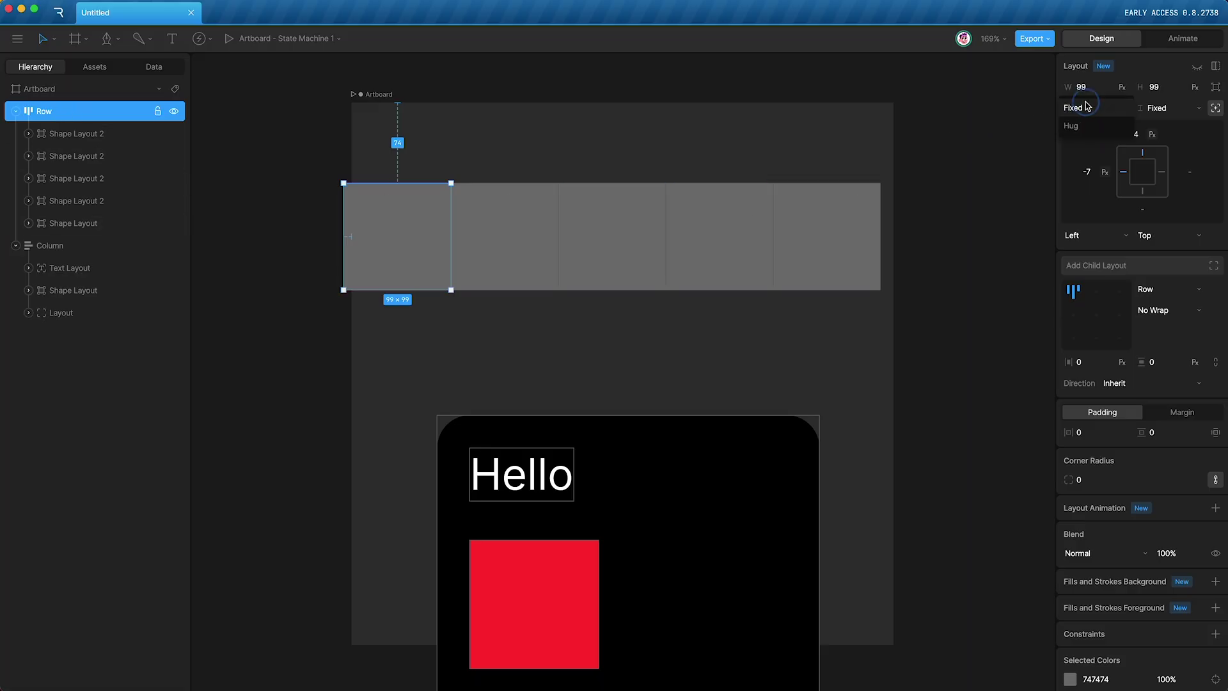
{"action": "left_click", "coordinate": [1092, 131]}
{"action": "left_click", "coordinate": [1183, 108]}
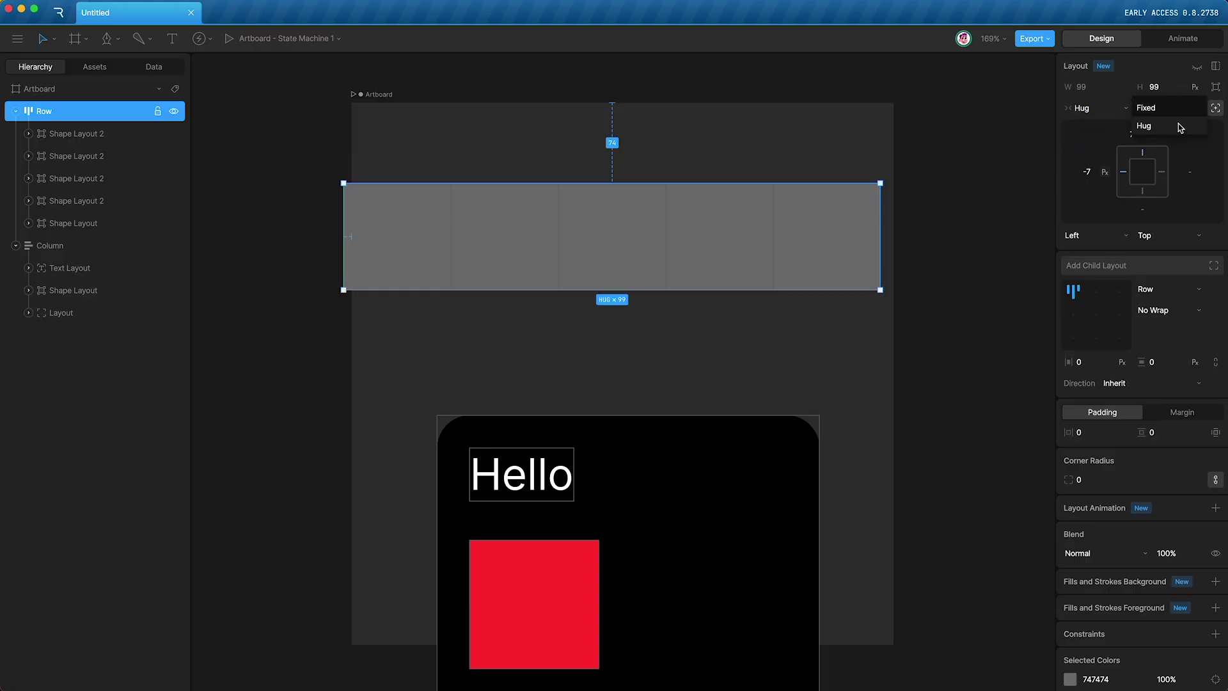
{"action": "left_click", "coordinate": [1179, 122]}
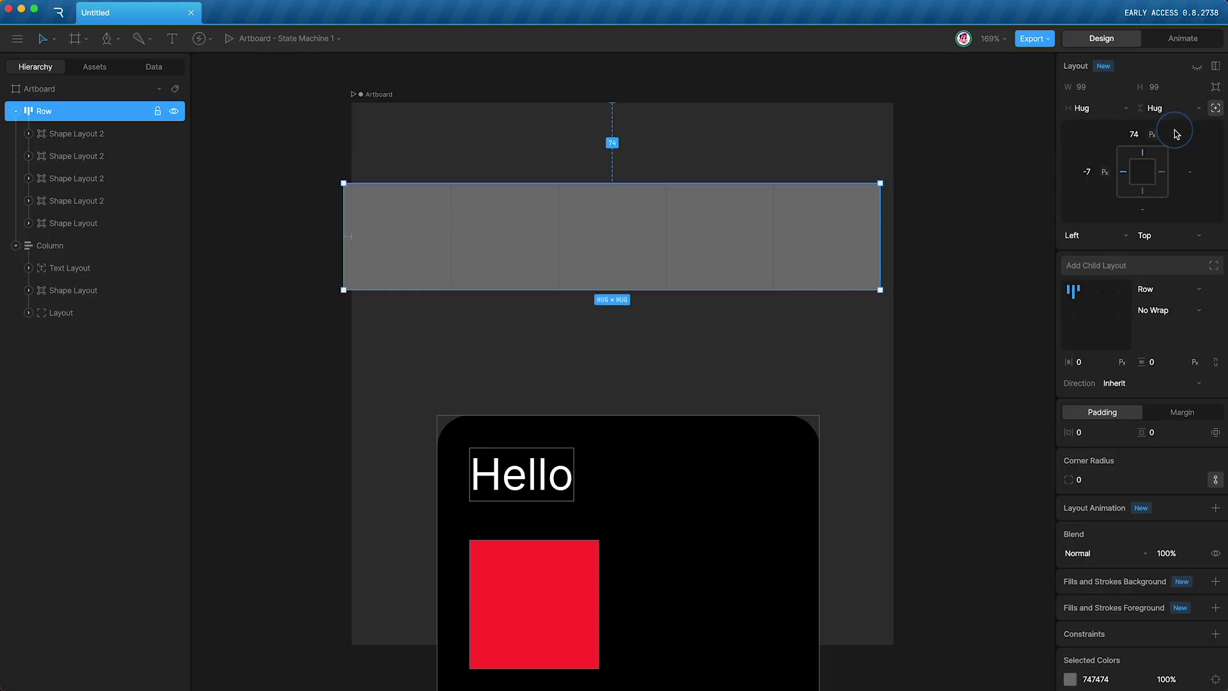
{"action": "left_click", "coordinate": [1163, 295]}
{"action": "left_click", "coordinate": [1151, 312]}
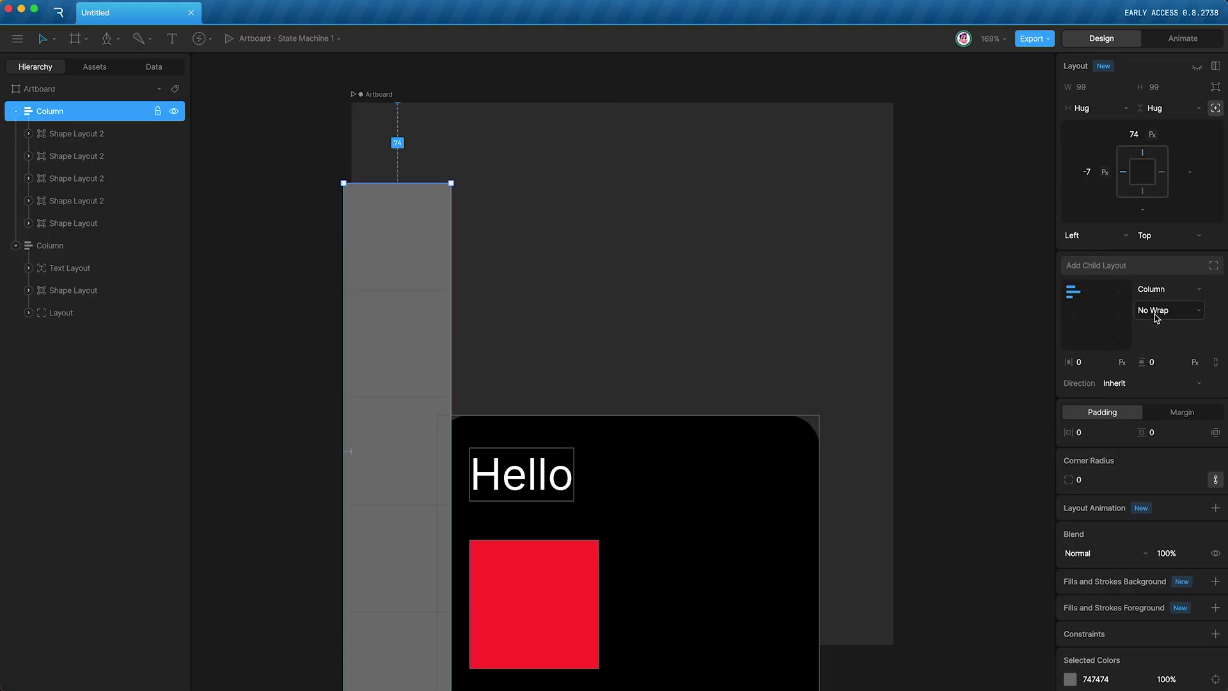
{"action": "left_click", "coordinate": [1153, 289]}
{"action": "left_click", "coordinate": [1144, 349]}
Step: Set the Row's gap to 10 and both padding fields to 20
{"action": "left_click", "coordinate": [1088, 362]}
{"action": "type", "text": "30"}
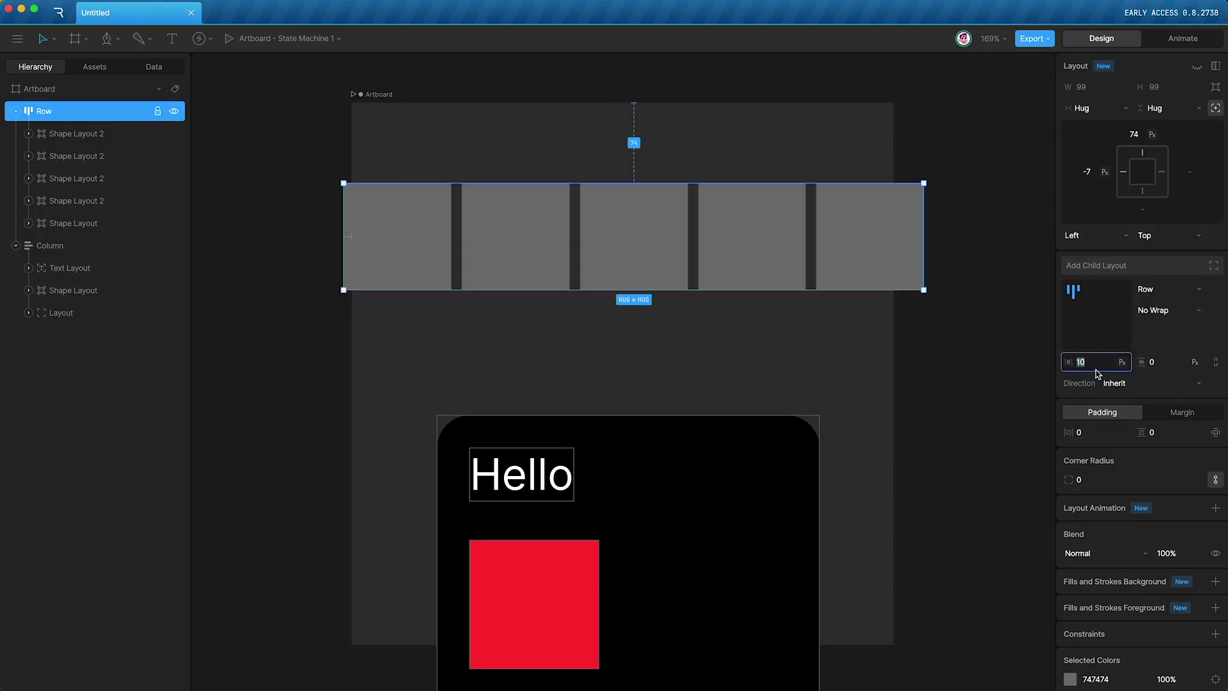
{"action": "type", "text": "10"}
{"action": "left_click", "coordinate": [1098, 432]}
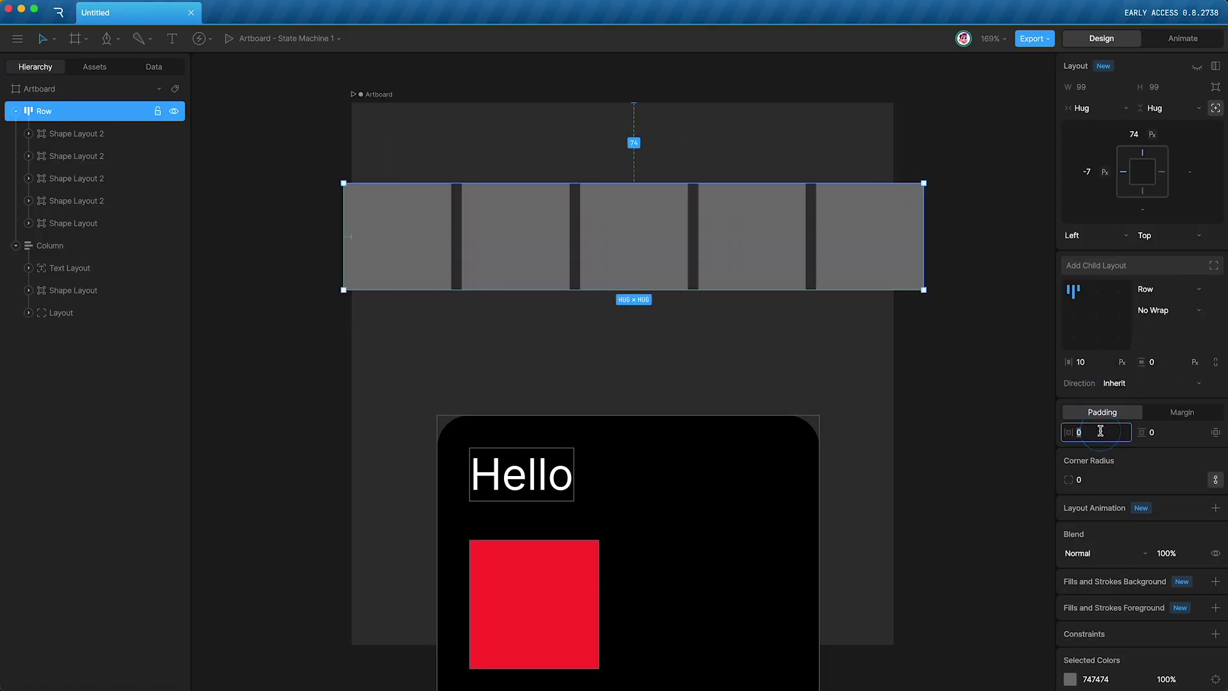
{"action": "type", "text": "20"}
{"action": "left_click", "coordinate": [1176, 433]}
{"action": "type", "text": "20"}
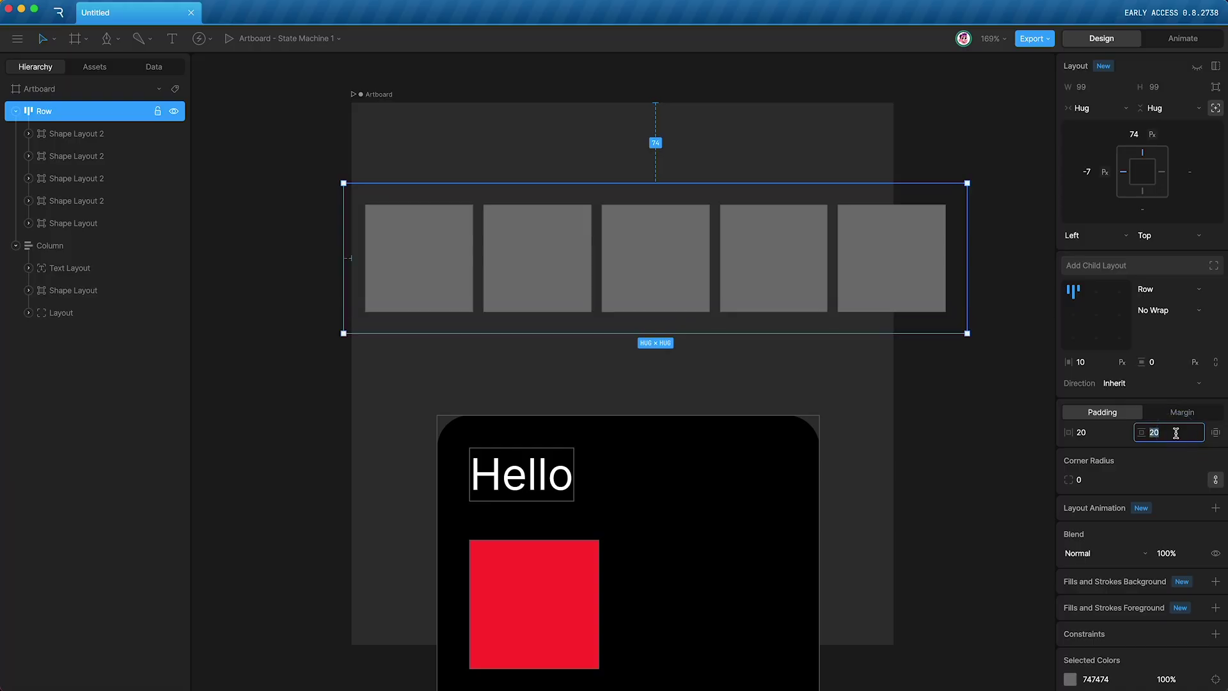